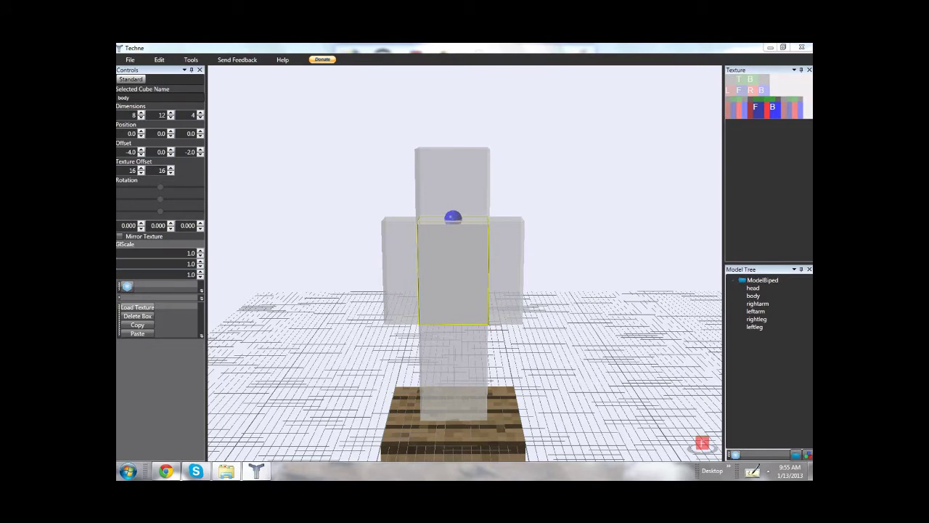
mouse_move(464, 264)
right_mouse_down()
mouse_move(432, 308)
mouse_move(457, 266)
mouse_move(479, 254)
mouse_move(464, 262)
right_mouse_up()
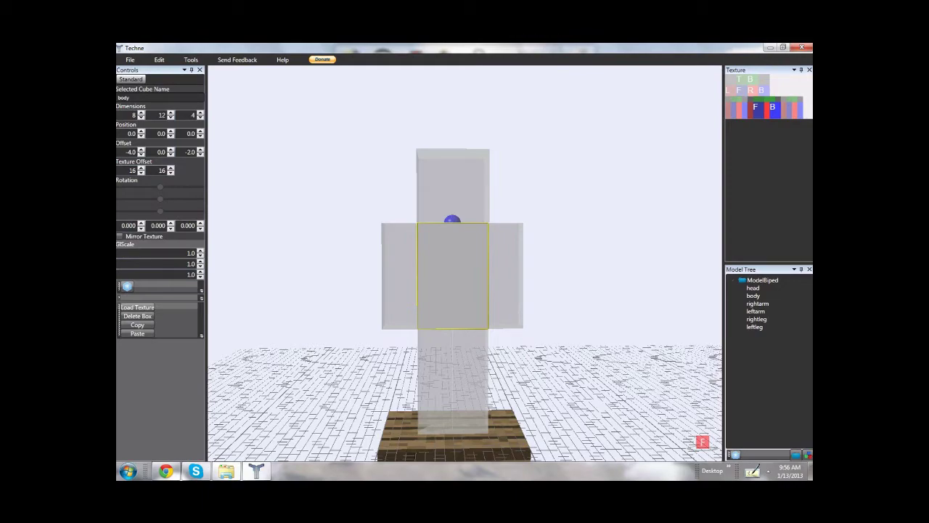
right_click_drag(465, 263, 464, 292)
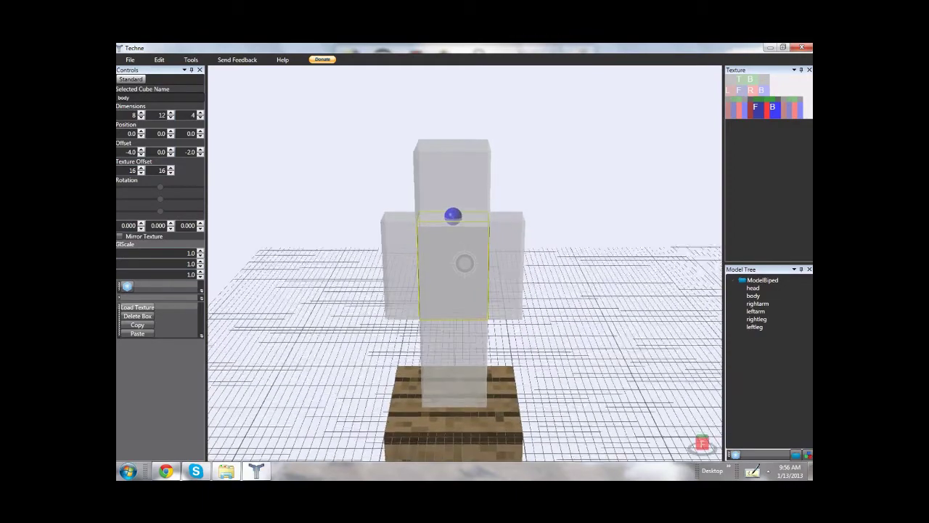
middle_click_drag(464, 263, 464, 263)
right_click_drag(465, 263, 471, 278)
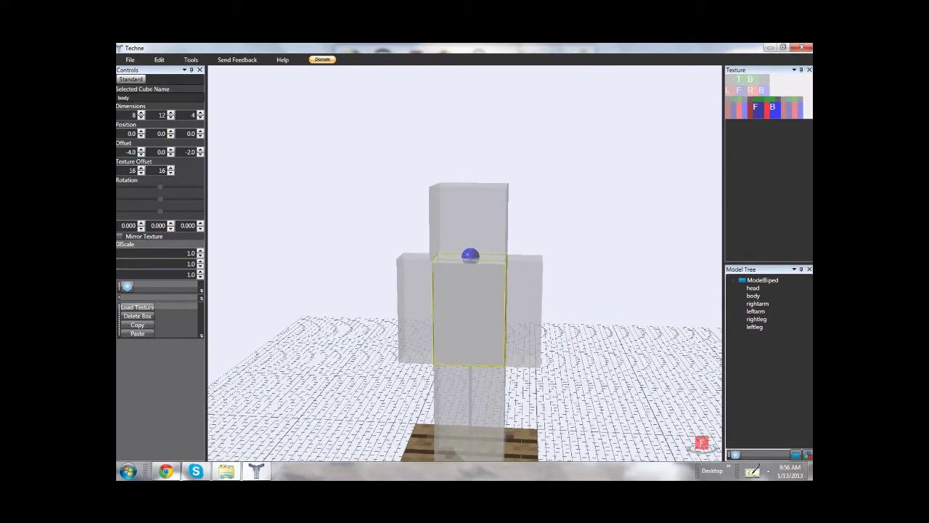
Try to load Mummy Techne Update.png from the Downloads folder as the biped model's texture
left_click(137, 307)
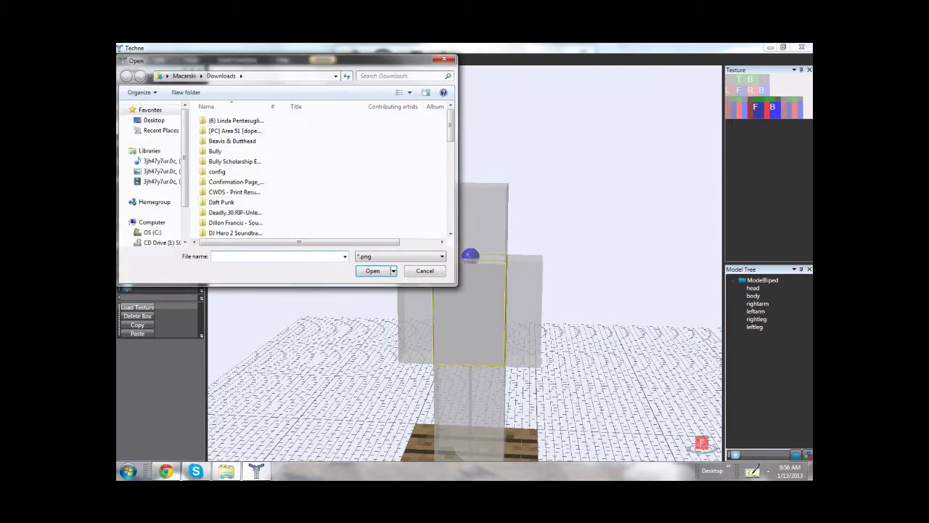
scroll(323, 175, "down", 10)
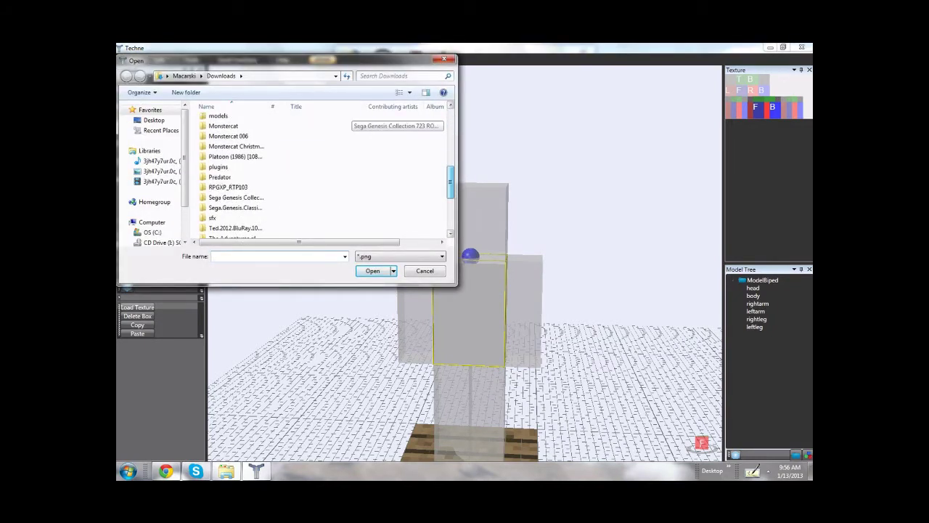
scroll(323, 174, "down", 4)
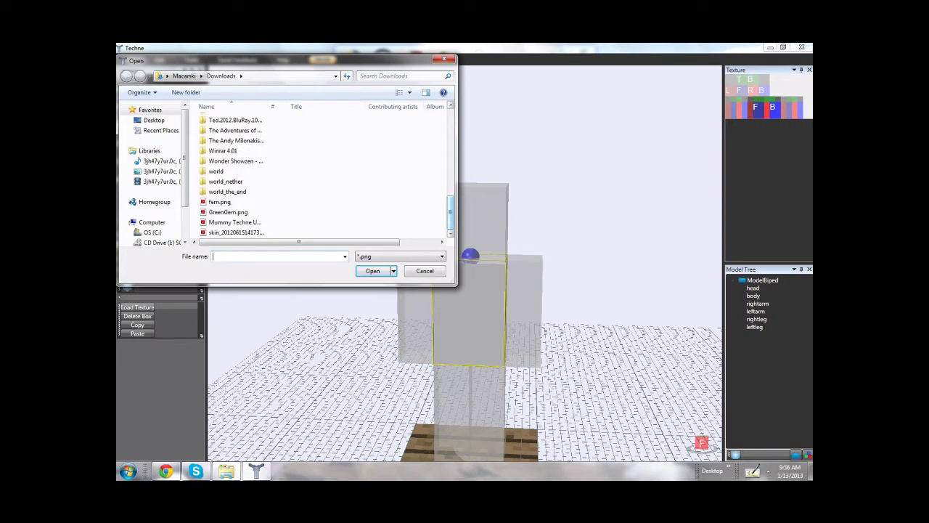
scroll(323, 175, "up", 15)
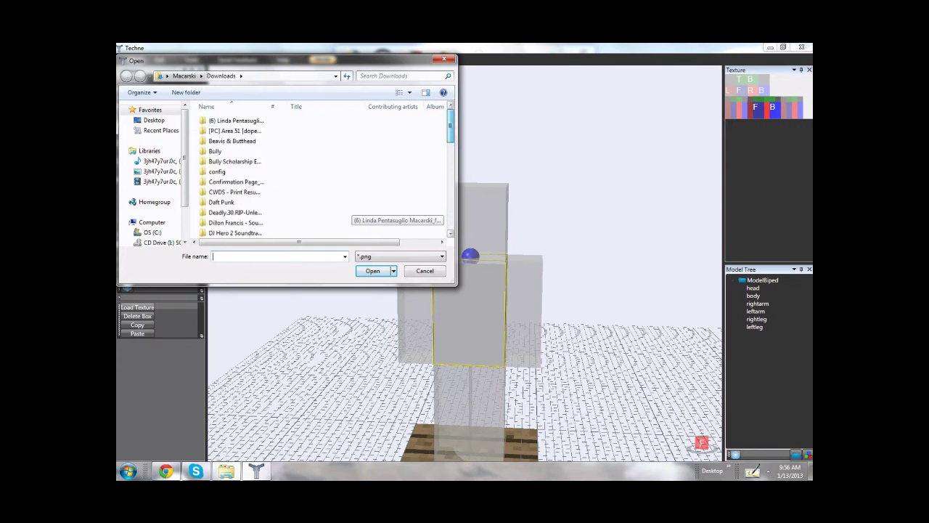
scroll(323, 174, "down", 15)
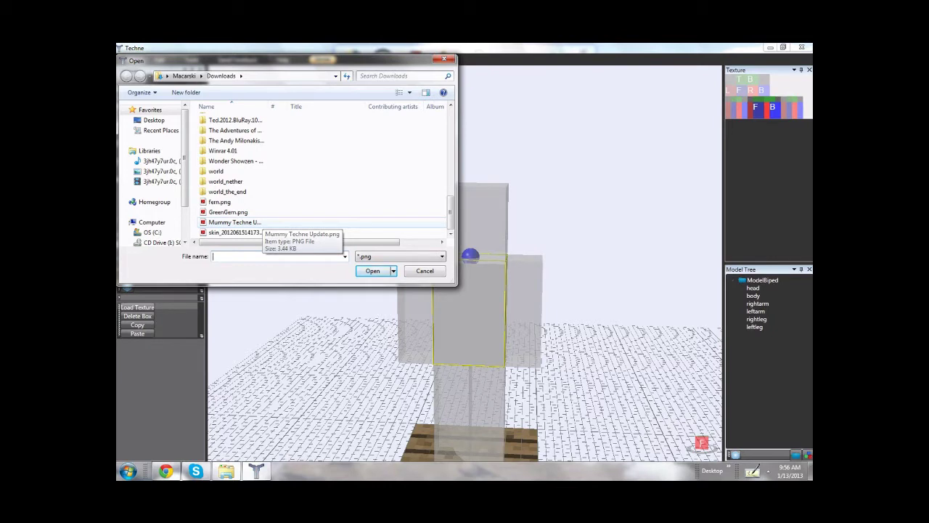
double_click(262, 222)
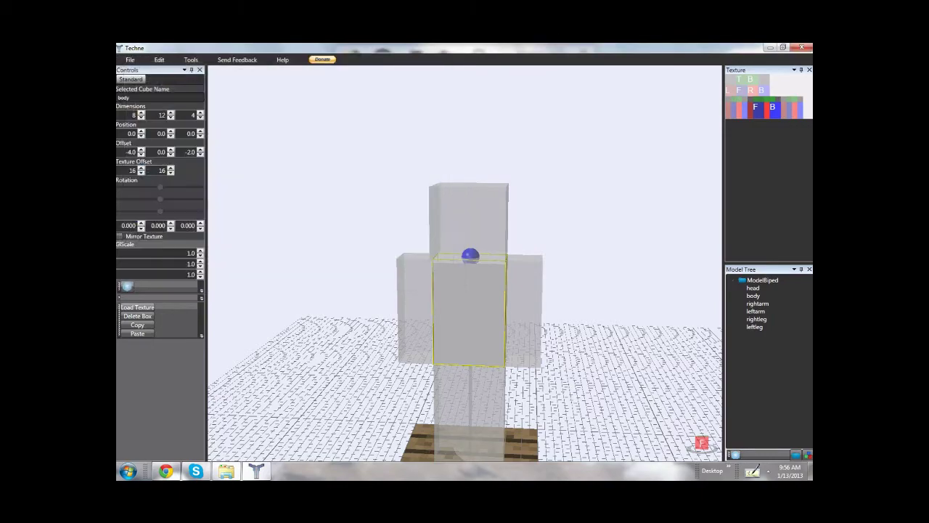
Retry loading the previously chosen Mummy Techne Update.png texture onto the model
mouse_move(464, 290)
right_mouse_down()
mouse_move(404, 298)
mouse_move(390, 286)
mouse_move(454, 293)
mouse_move(475, 284)
right_mouse_up()
middle_click_drag(464, 262, 468, 262)
left_click(137, 307)
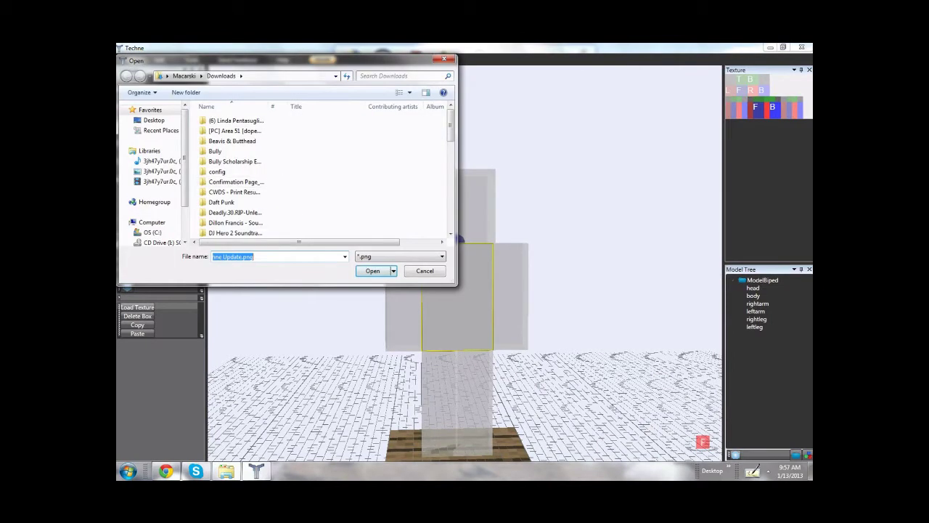
key("Return")
Switch to the Downloads folder in Windows Explorer, find j94rdg (1).jpg and view it in the image viewer, closing the viewer when done
left_click(227, 471)
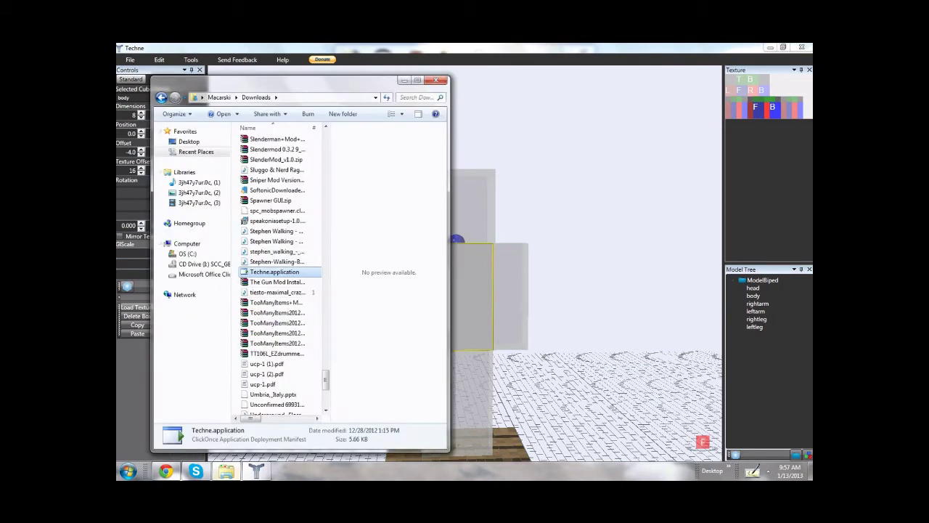
scroll(281, 275, "up", 20)
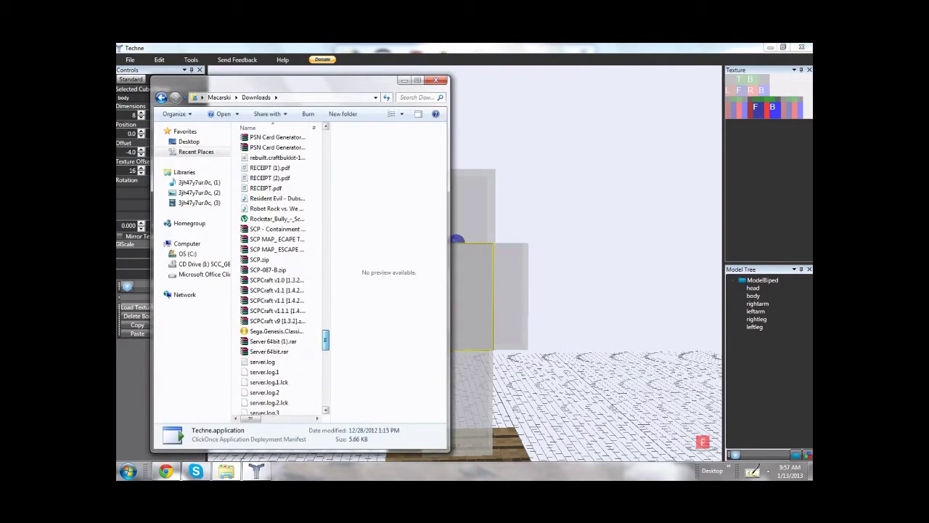
scroll(281, 276, "up", 12)
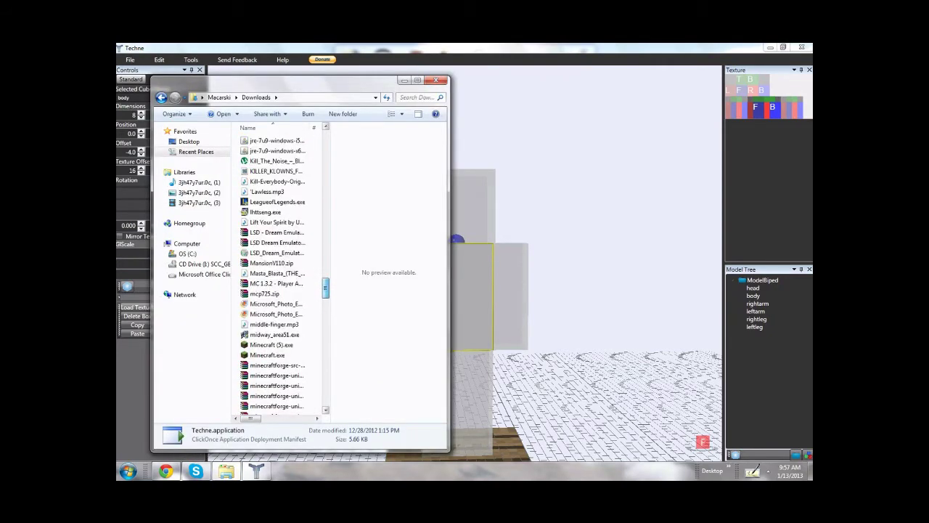
scroll(282, 276, "up", 6)
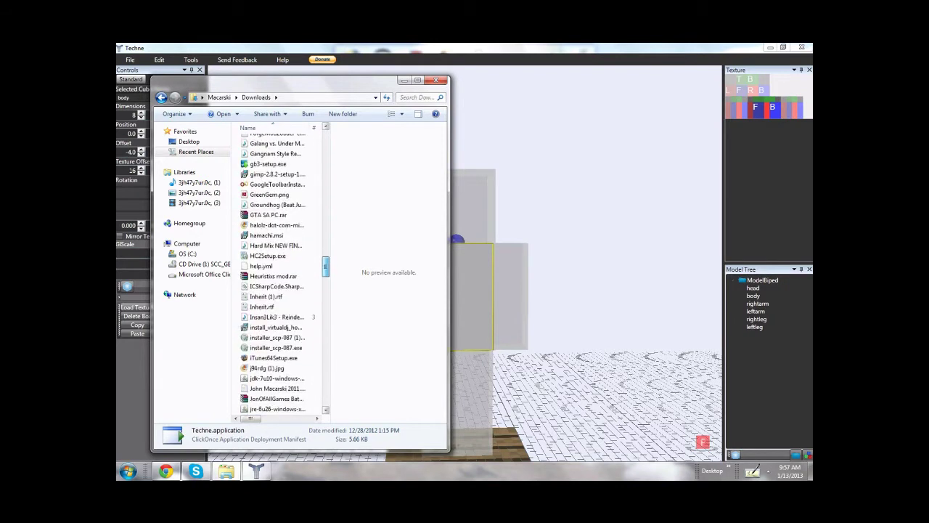
left_click(267, 368)
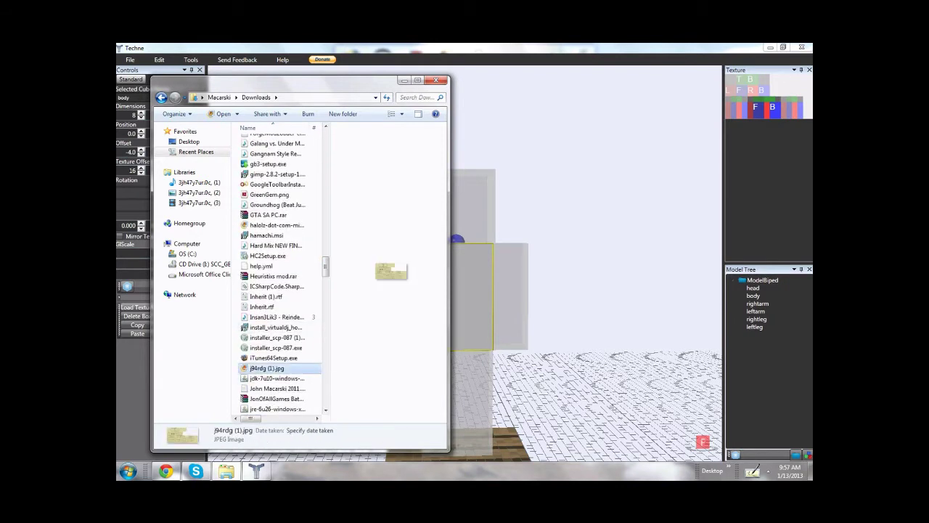
double_click(267, 368)
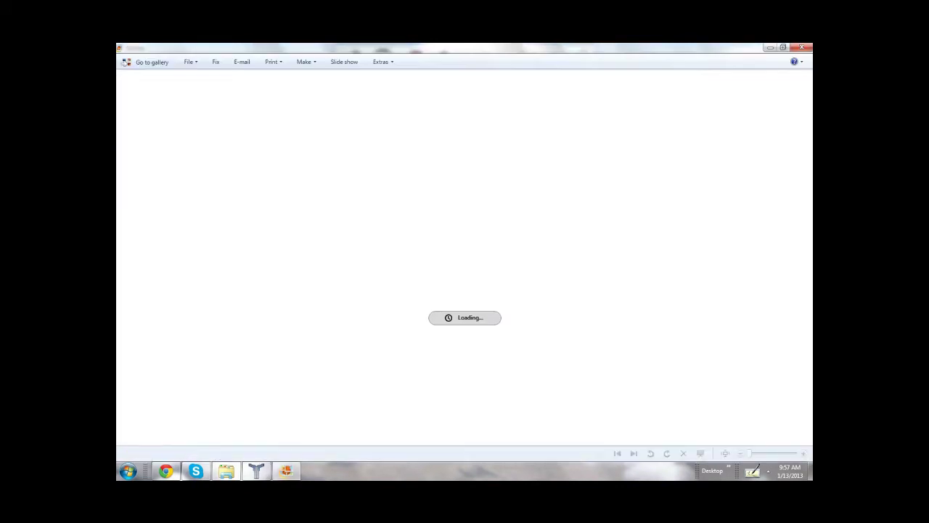
key("alt+F4")
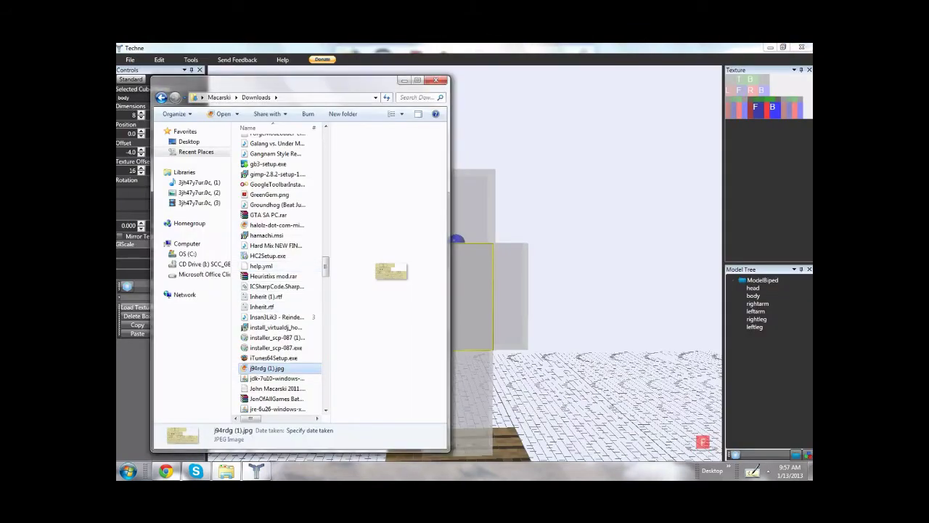
Try to bring j94rdg (1).jpg from the Downloads folder window into the model view, and close the folder window
left_click_drag(290, 82, 501, 80)
left_click_drag(488, 367, 312, 348)
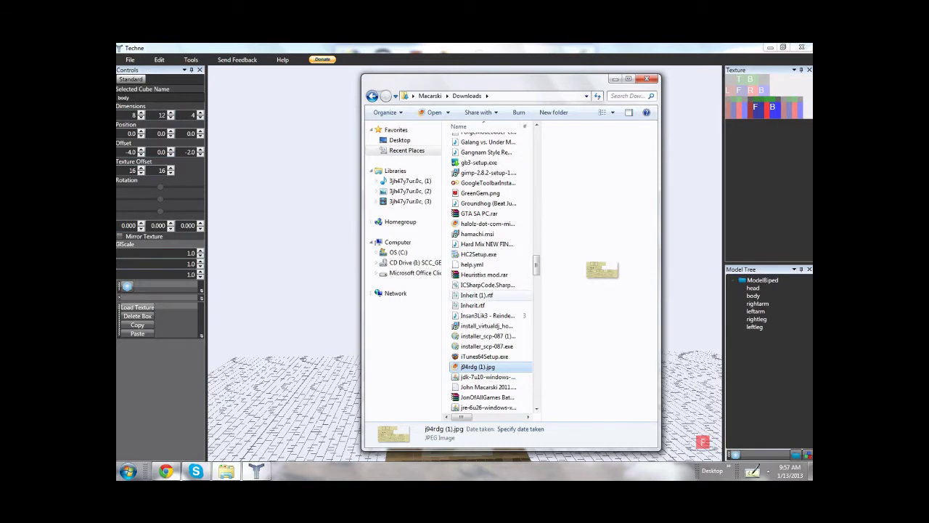
left_click_drag(481, 80, 418, 83)
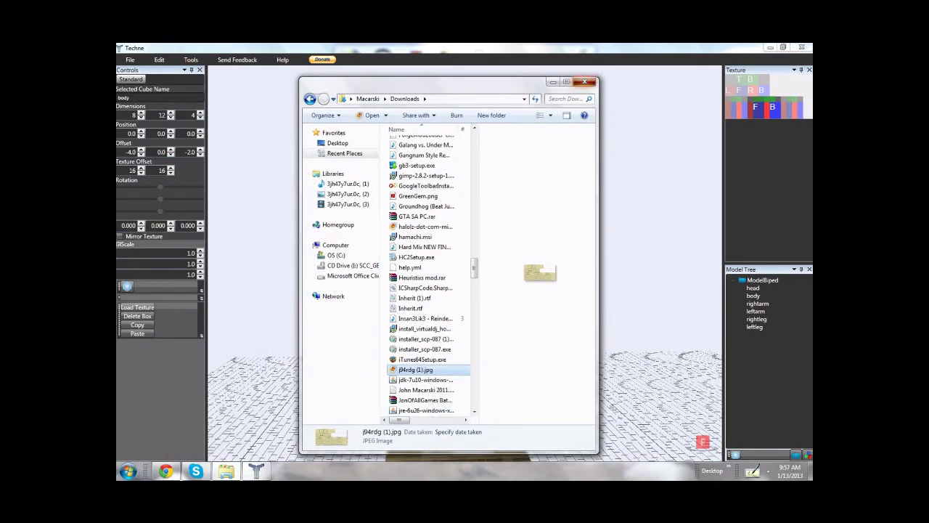
left_click(584, 81)
Rotate the biped's right arm about its first axis to about -91.6 degrees so it points straight forward
scroll(315, 191, "up", 3)
mouse_move(315, 191)
right_mouse_down()
mouse_move(288, 172)
mouse_move(321, 206)
mouse_move(289, 210)
mouse_move(219, 193)
mouse_move(269, 211)
mouse_move(296, 191)
mouse_move(299, 198)
right_mouse_up()
scroll(321, 206, "down", 4)
left_click(400, 295)
scroll(400, 295, "up", 3)
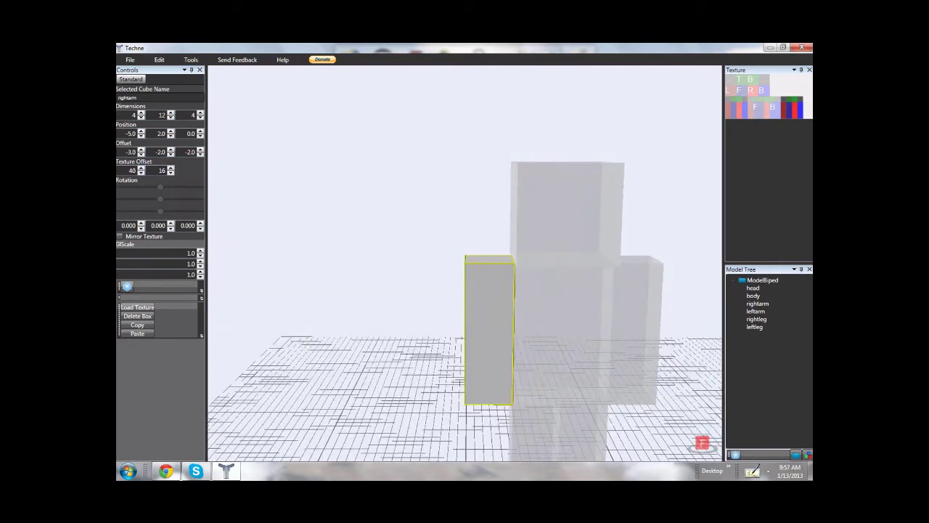
right_click_drag(400, 295, 503, 275)
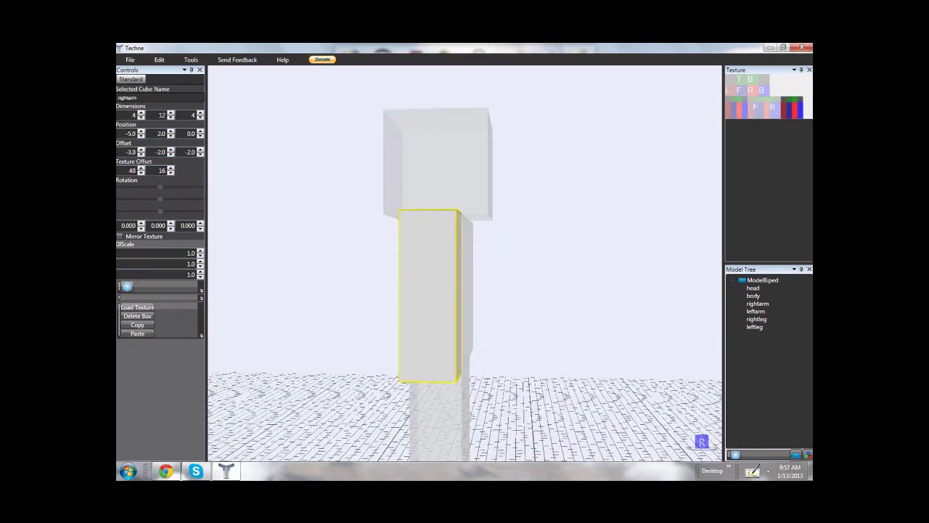
left_click_drag(159, 186, 140, 187)
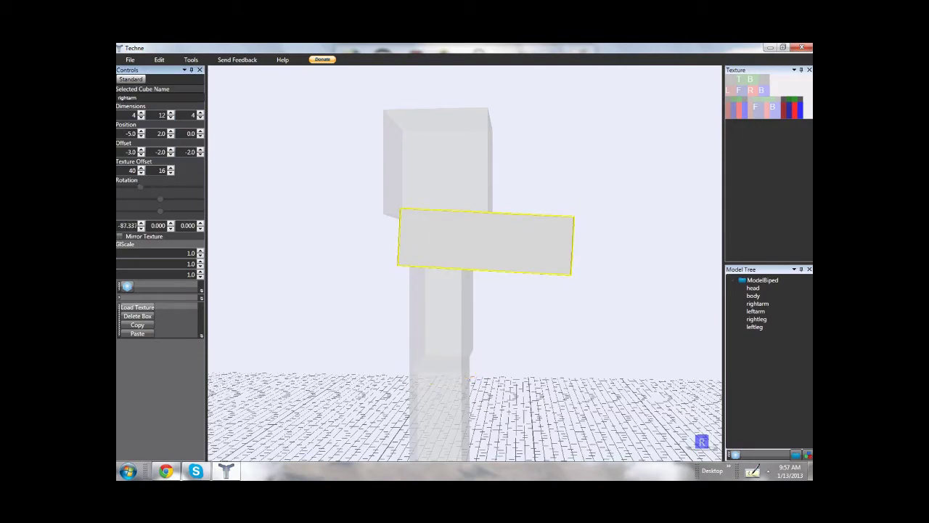
mouse_move(494, 279)
right_mouse_down()
mouse_move(428, 307)
mouse_move(403, 296)
mouse_move(401, 263)
right_mouse_up()
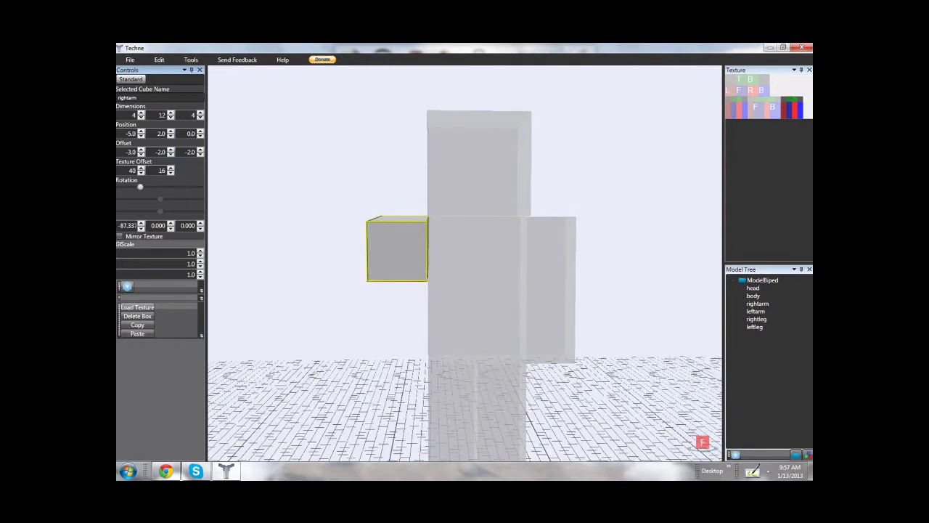
left_click_drag(140, 186, 139, 187)
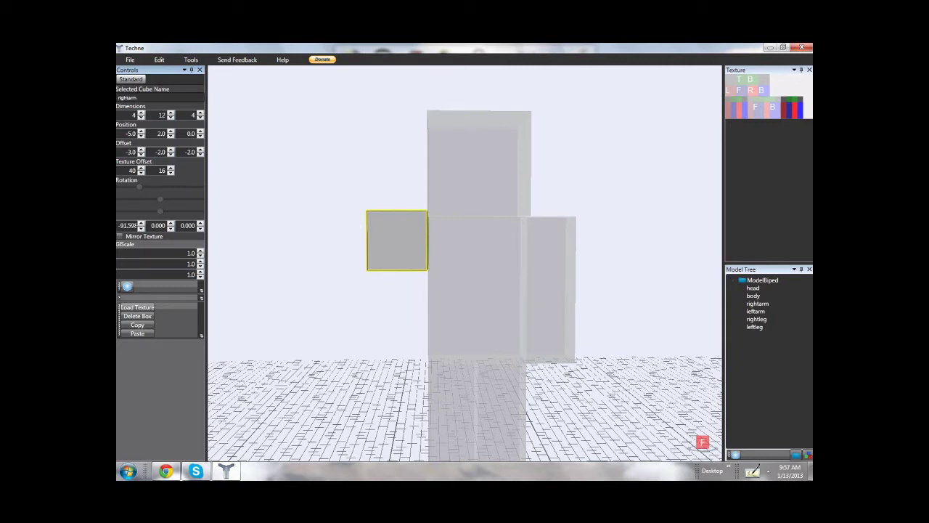
Rotate the biped's left arm about its first axis to about -89 degrees so it points forward like the right arm
left_click(540, 250)
middle_click_drag(540, 251, 471, 304)
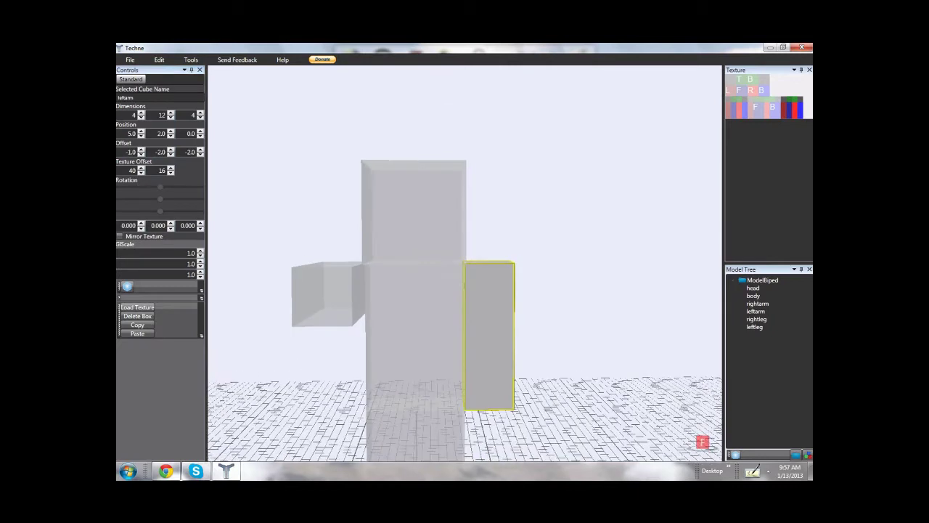
left_click(140, 228)
left_click(141, 228)
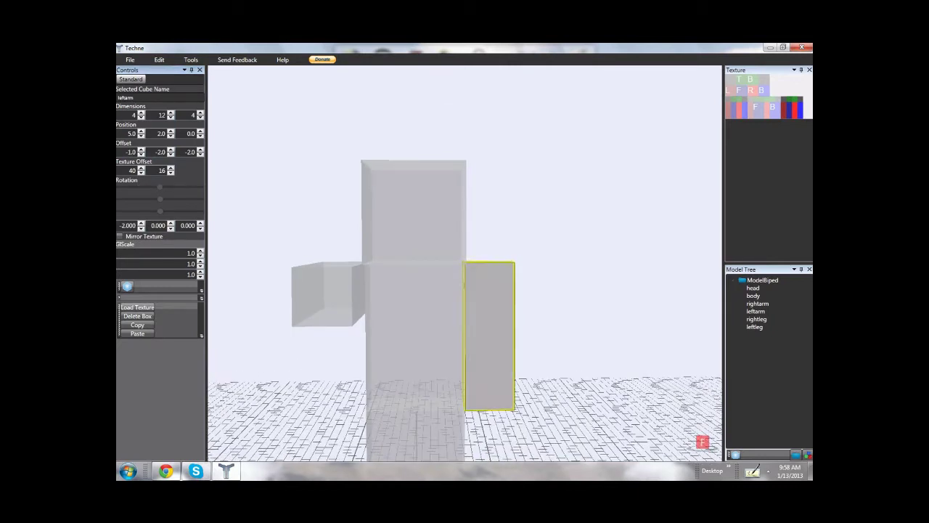
left_click(141, 228)
left_click(141, 228)
left_click(141, 227)
left_click(141, 228)
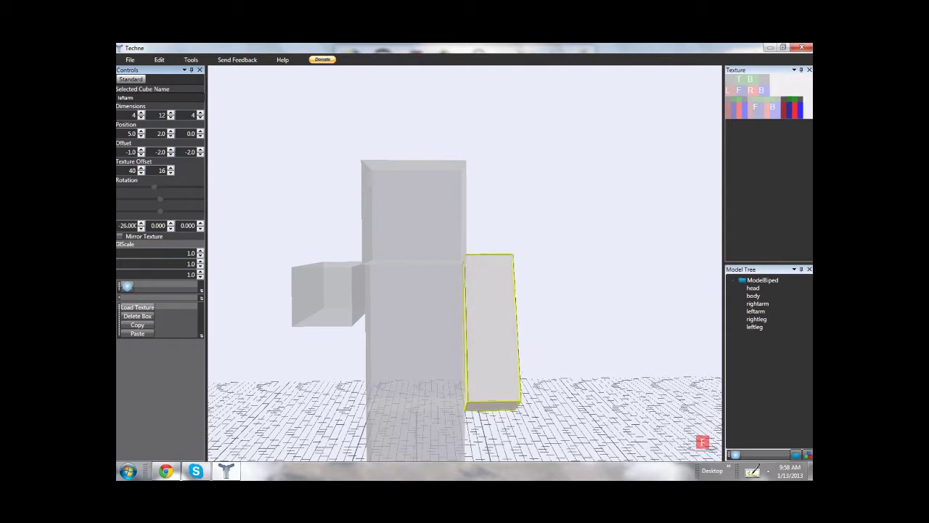
left_click_drag(150, 186, 139, 187)
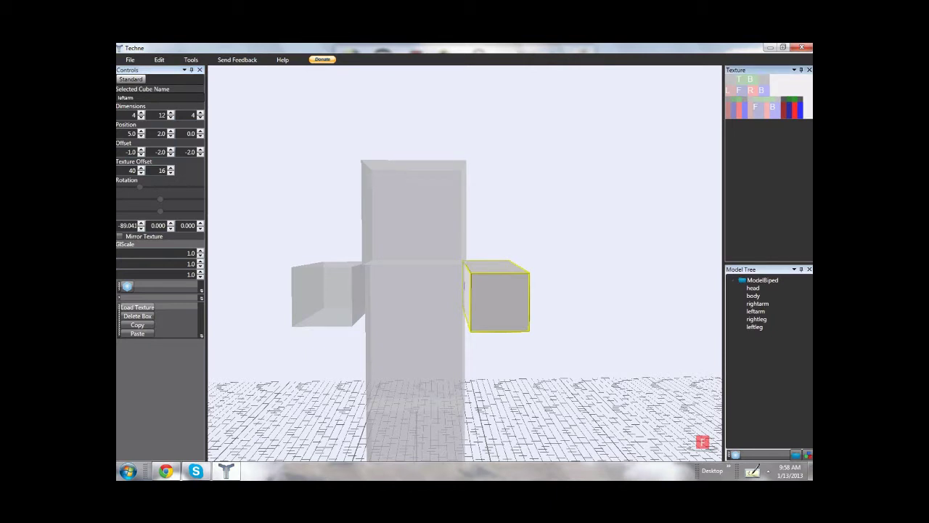
Open the Downloads folder in Windows Explorer, copy the image file j94rdg (1).jpg and close the folder window
left_click(127, 471)
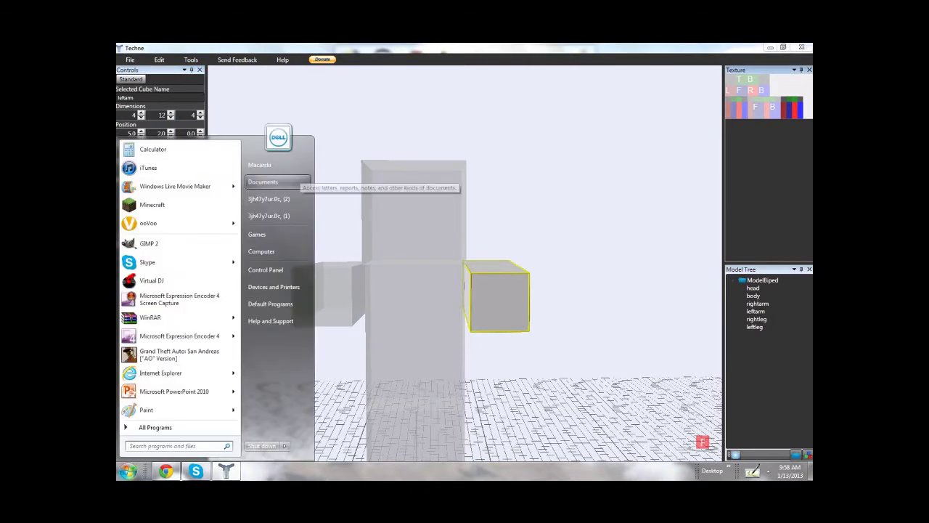
left_click(270, 181)
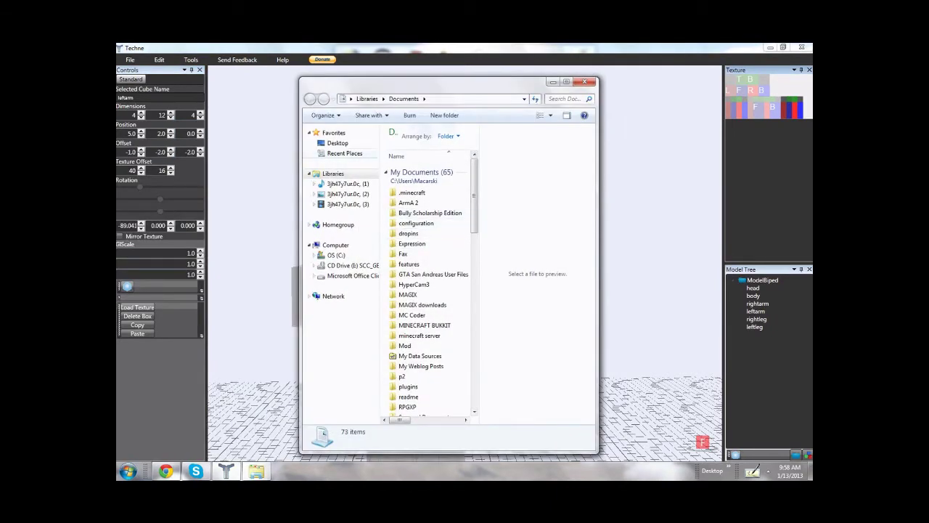
left_click(345, 153)
double_click(413, 245)
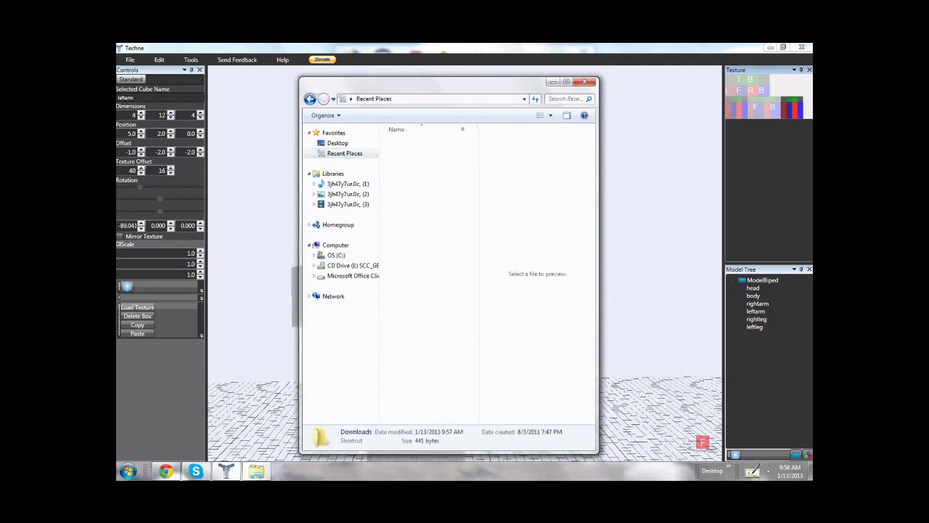
left_click_drag(474, 142, 473, 274)
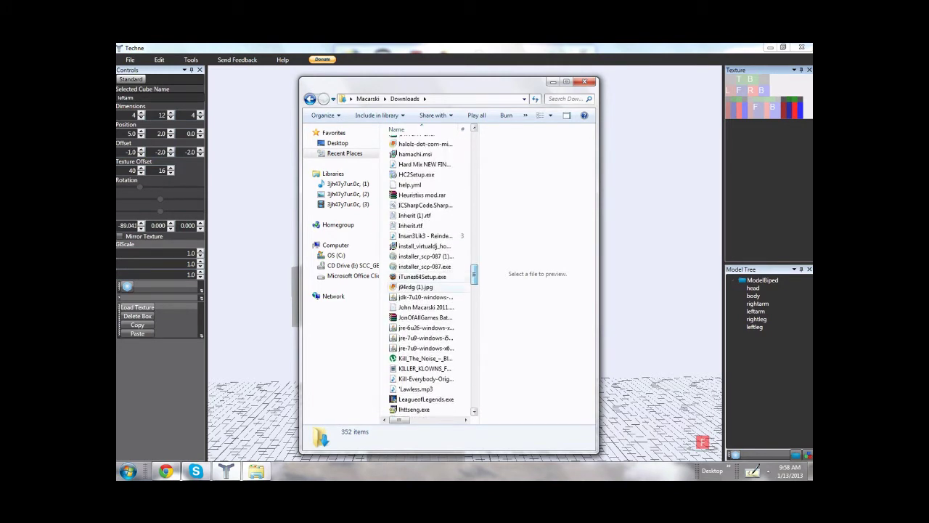
left_click(415, 287)
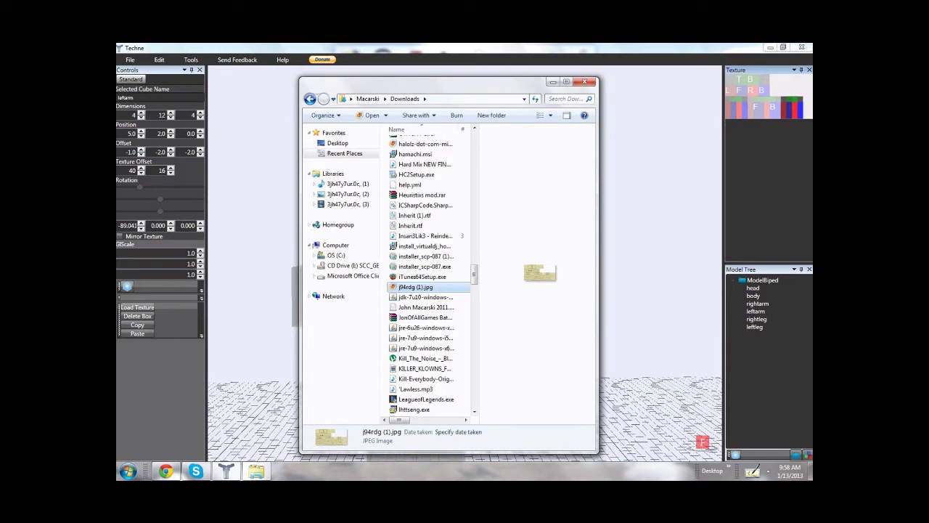
right_click(414, 287)
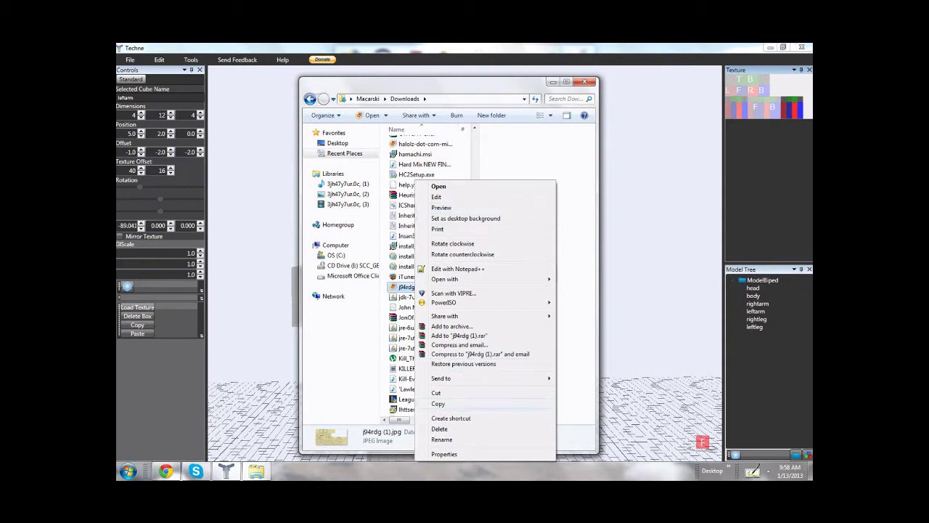
left_click(437, 403)
left_click(585, 82)
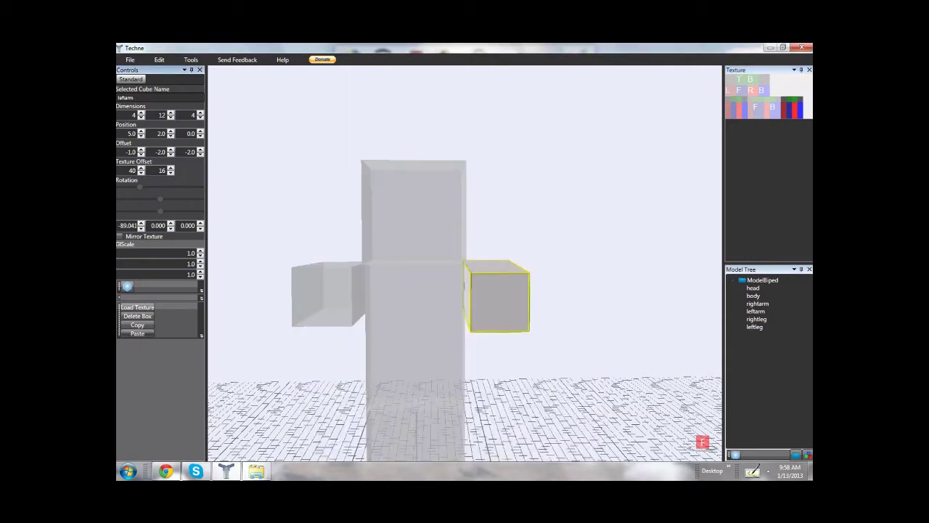
Examine the biped with both arms raised forward from the front, from above and at an angle
right_click_drag(523, 283, 421, 292)
right_click_drag(464, 263, 464, 262)
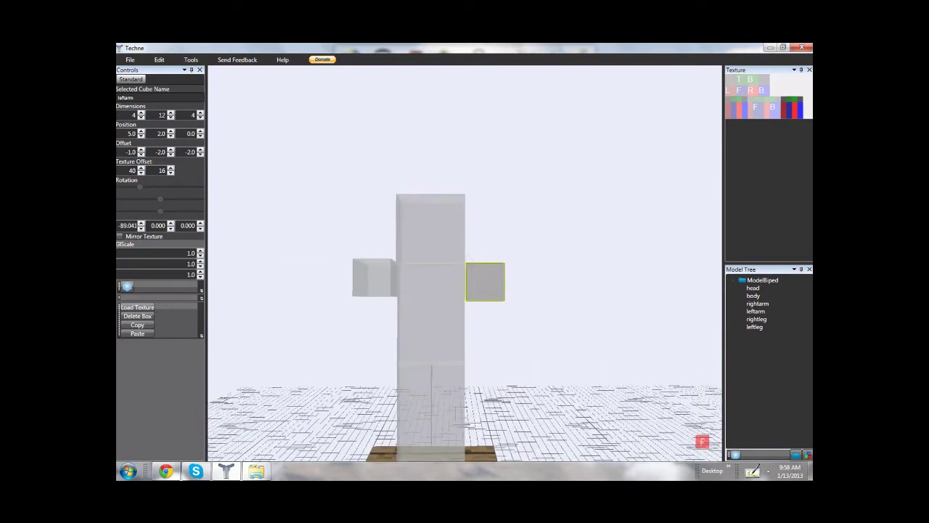
right_click_drag(464, 263, 465, 262)
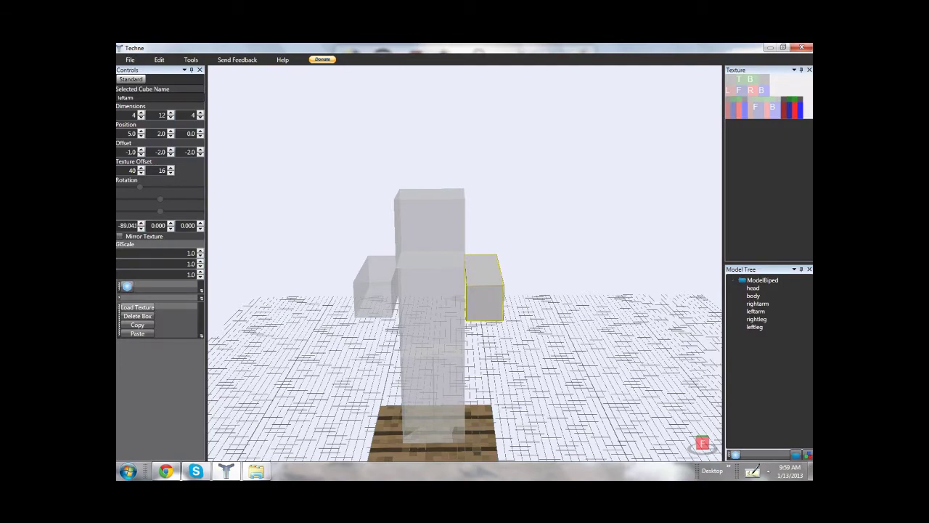
right_click_drag(464, 263, 464, 263)
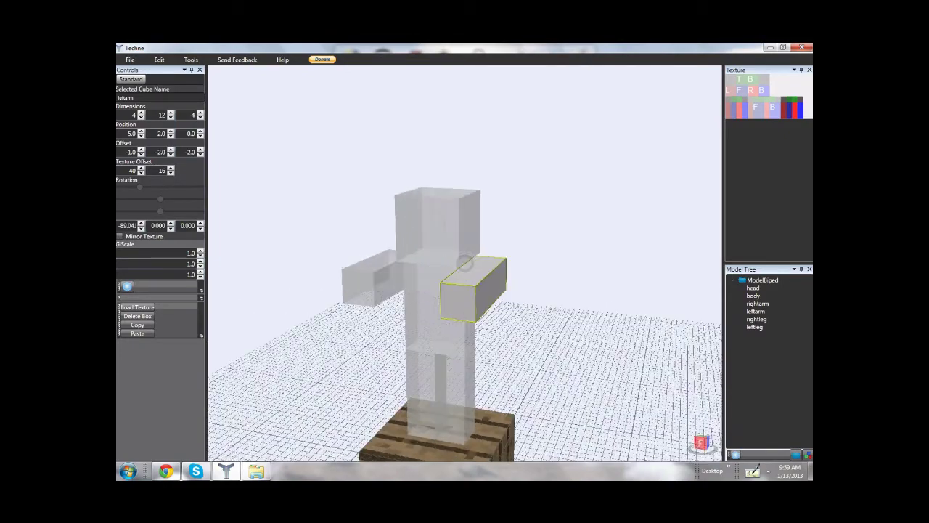
right_click_drag(465, 263, 501, 245)
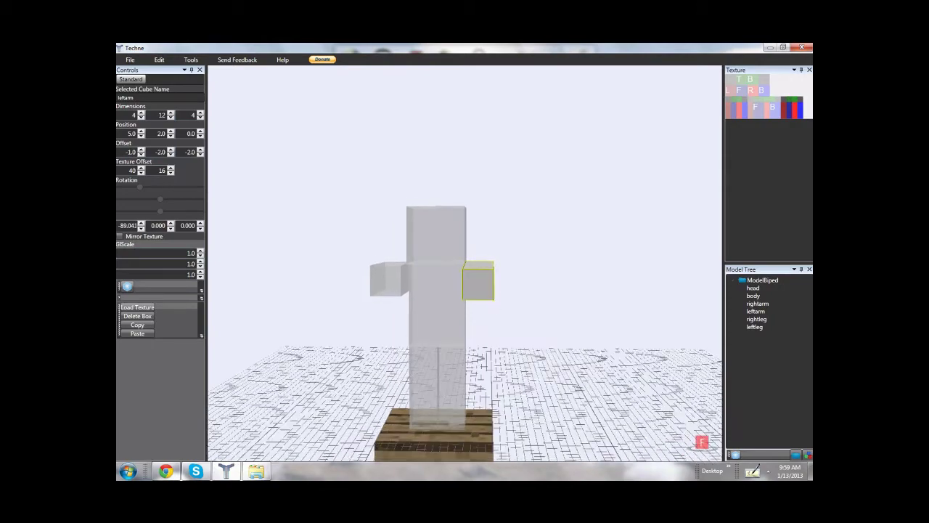
right_click_drag(464, 262, 465, 263)
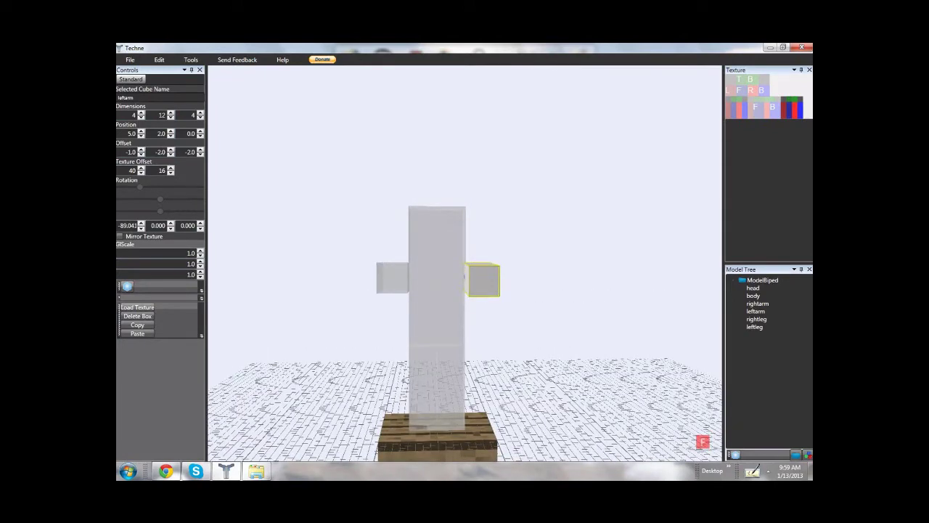
left_click(130, 59)
left_click(130, 60)
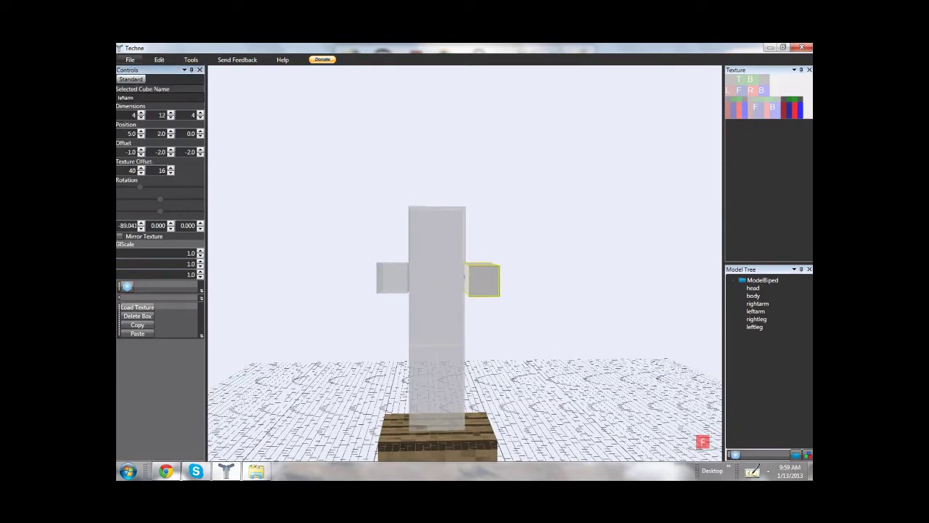
left_click(137, 307)
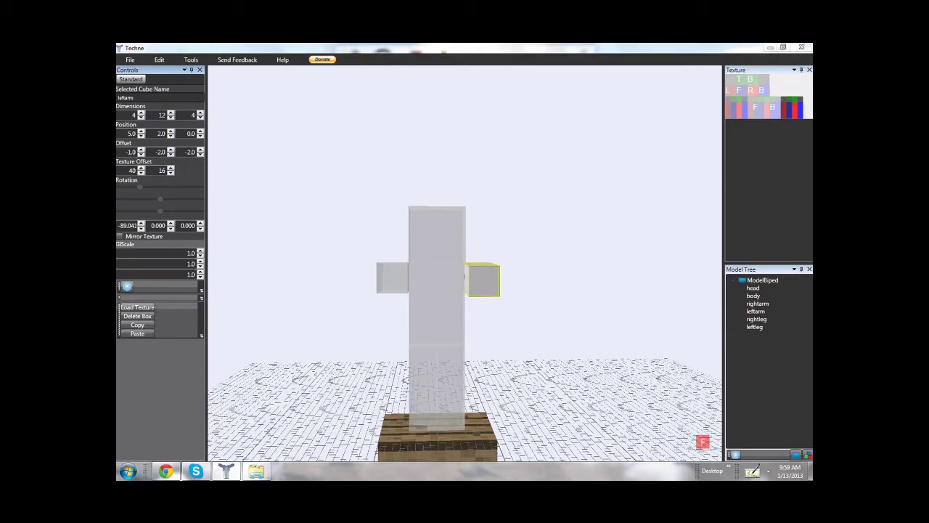
scroll(323, 171, "down", 12)
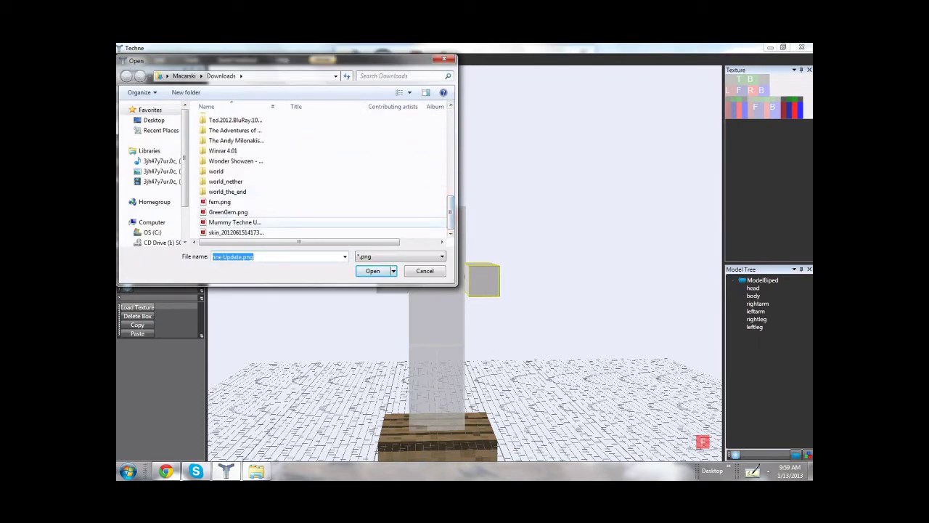
left_click(425, 271)
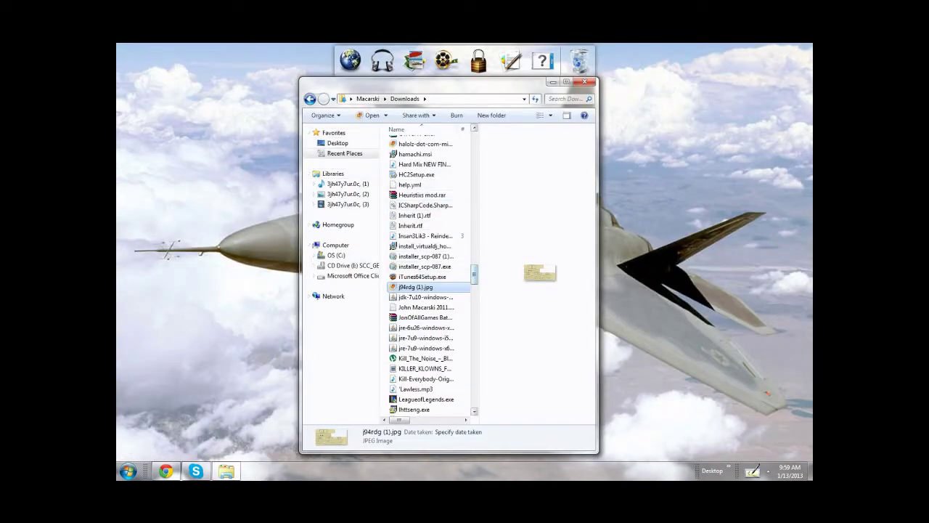
Inspect Mummy Techne Update.png from the Downloads folder in Notepad++, and snap the folder window to one half of the screen
left_click_drag(474, 274, 474, 309)
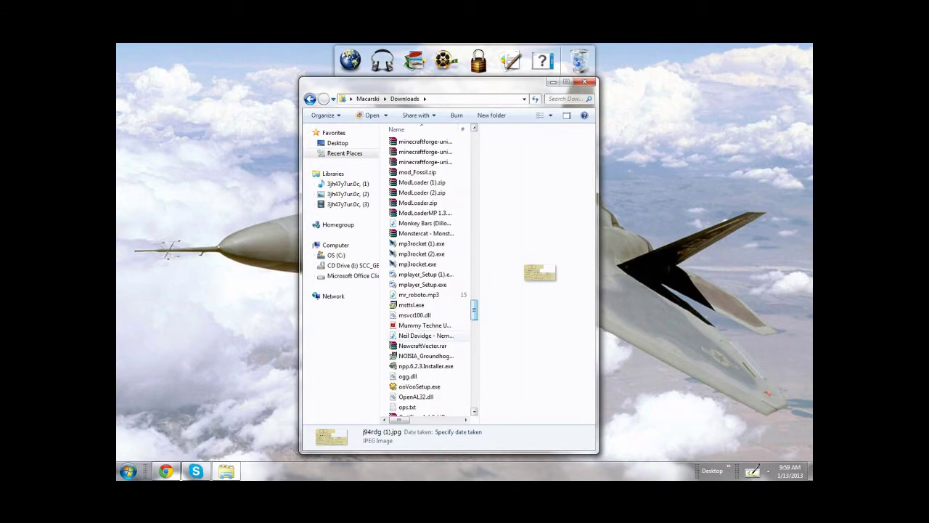
right_click(424, 325)
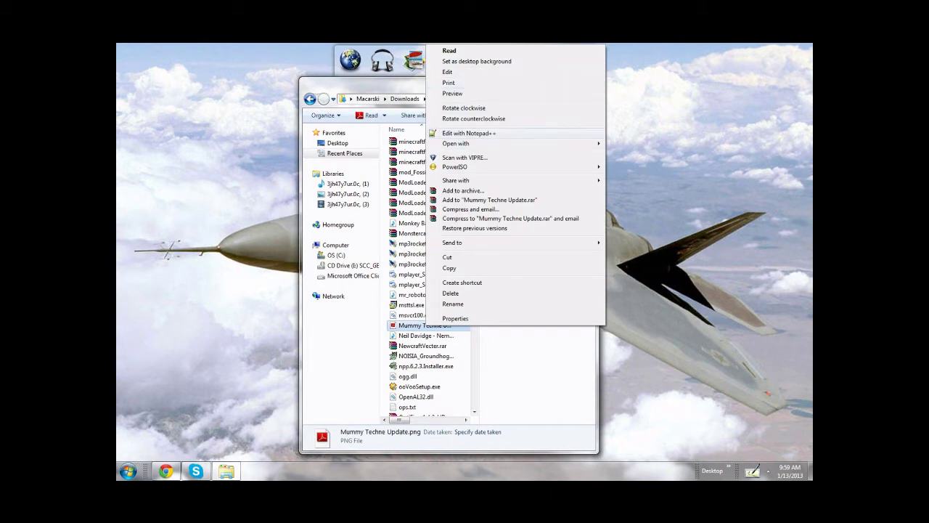
left_click(469, 134)
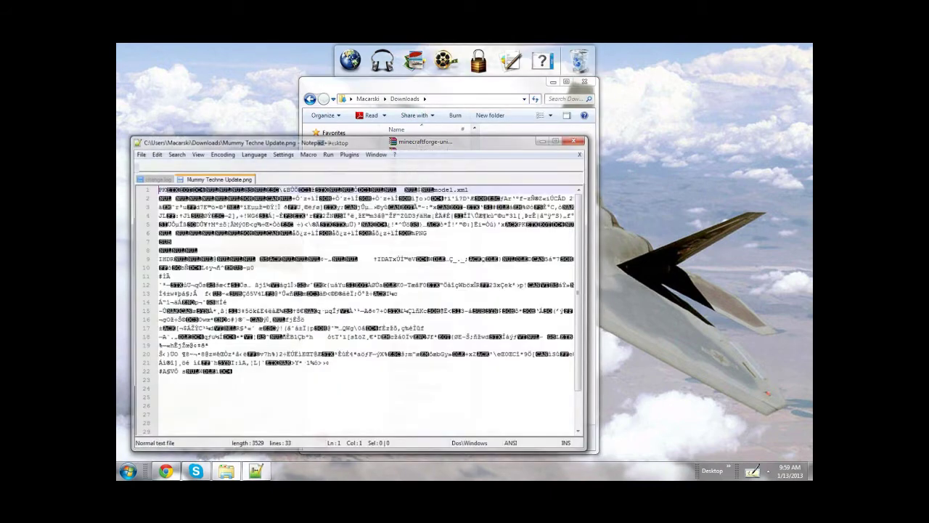
left_click_drag(510, 82, 812, 44)
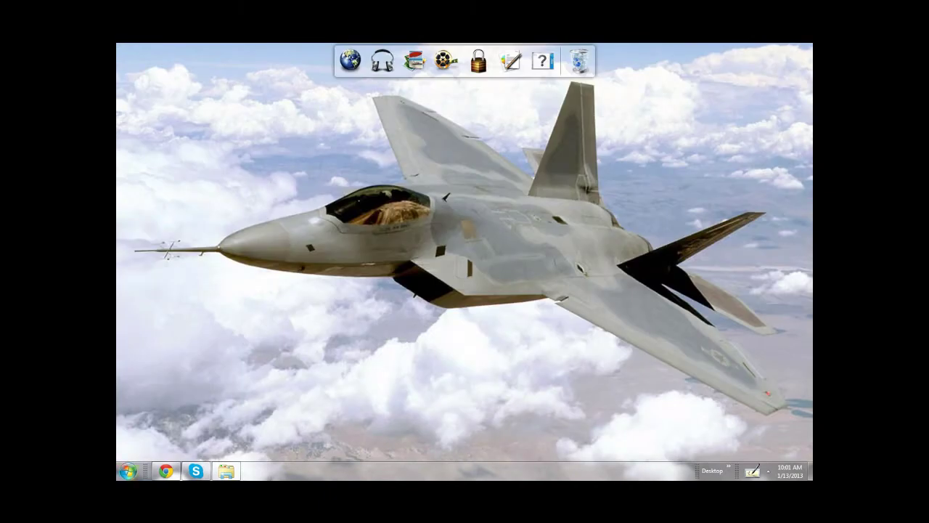
left_click(128, 471)
key("Up")
key("Up")
key("Up")
key("Up")
key("Up")
key("Up")
key("Up")
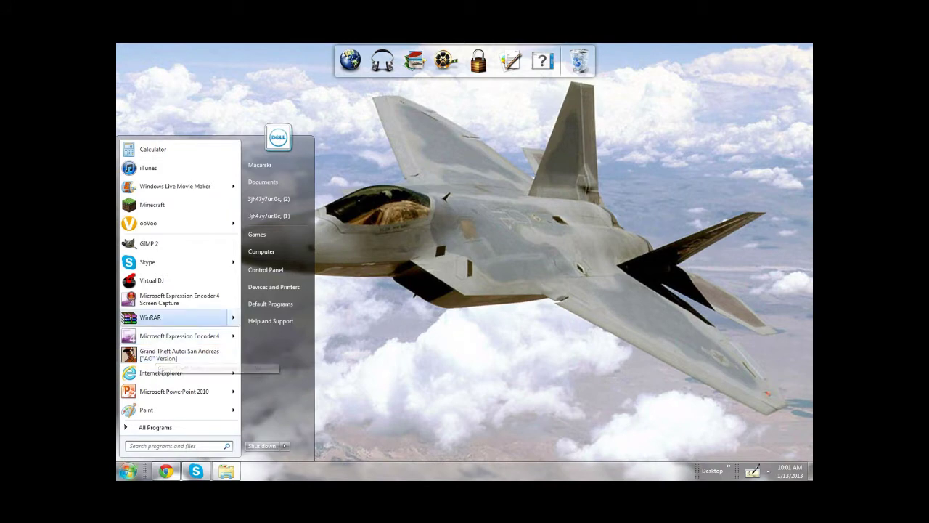
key("Escape")
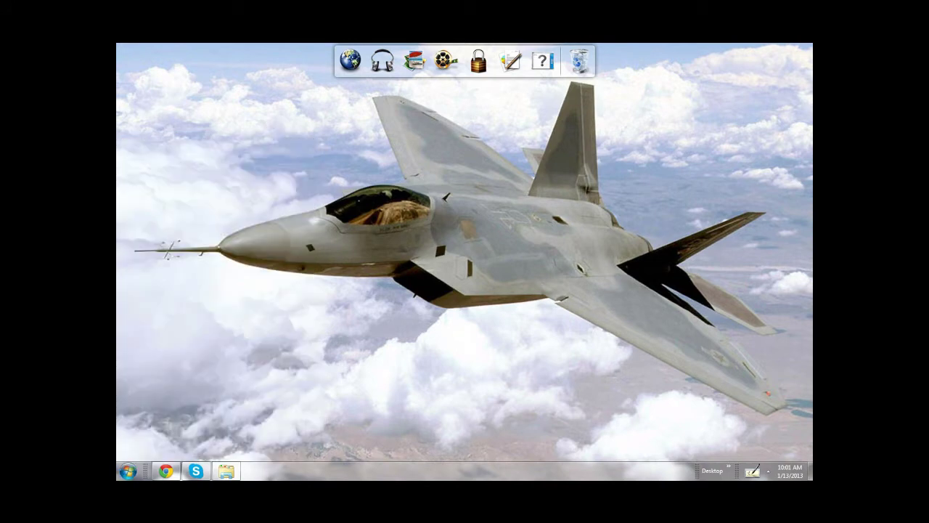
left_click(196, 471)
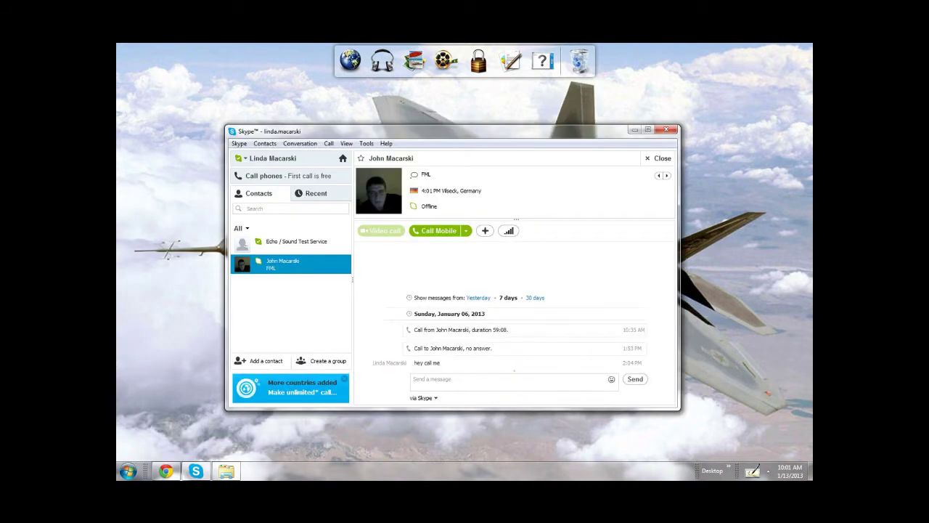
left_click(665, 129)
Start GIMP 2 and minimize the Downloads folder window while it loads
left_click(127, 471)
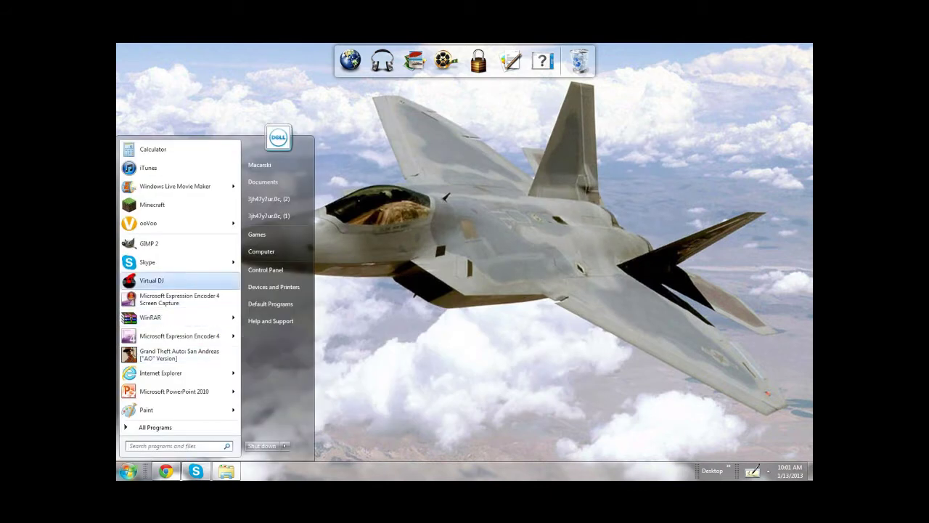
key("Escape")
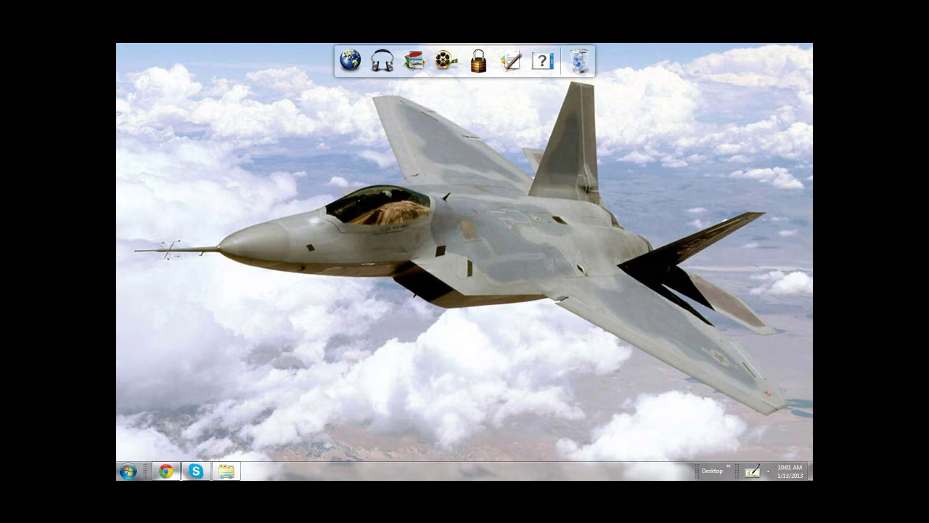
left_click(225, 471)
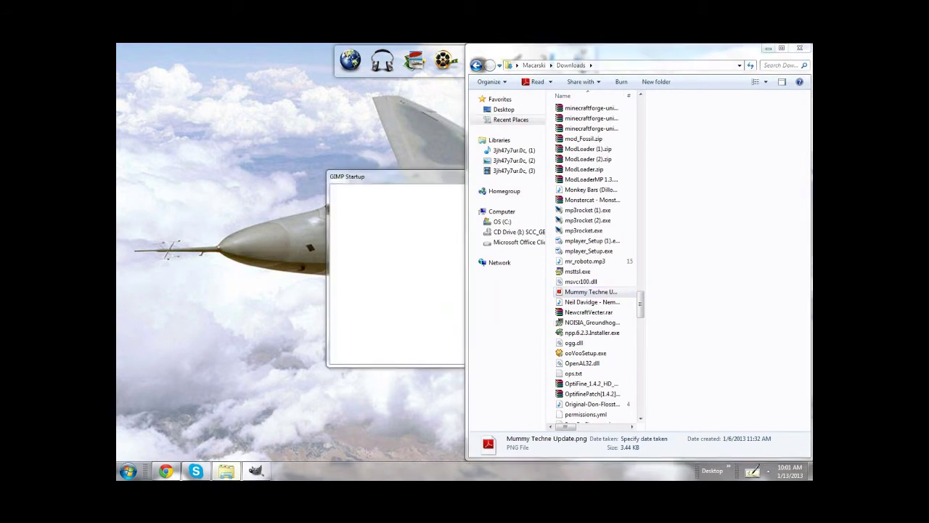
left_click(769, 48)
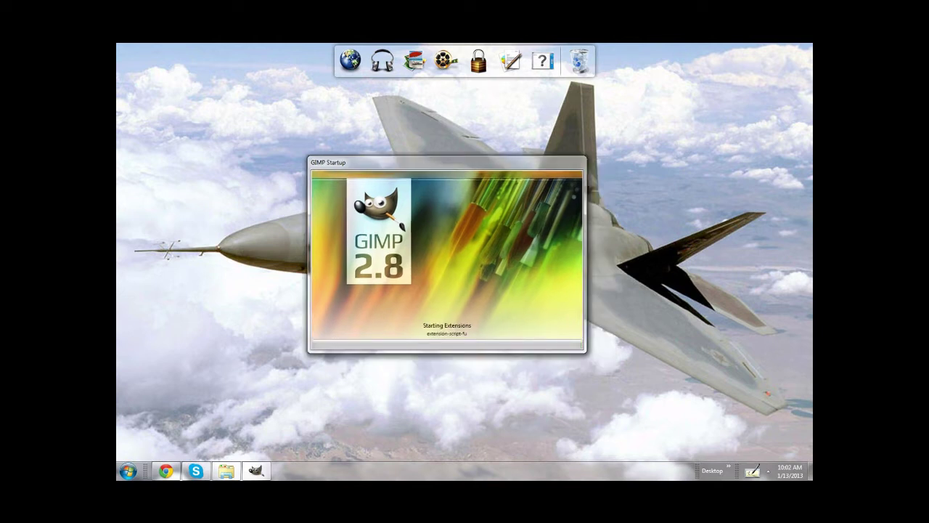
left_click_drag(447, 163, 477, 95)
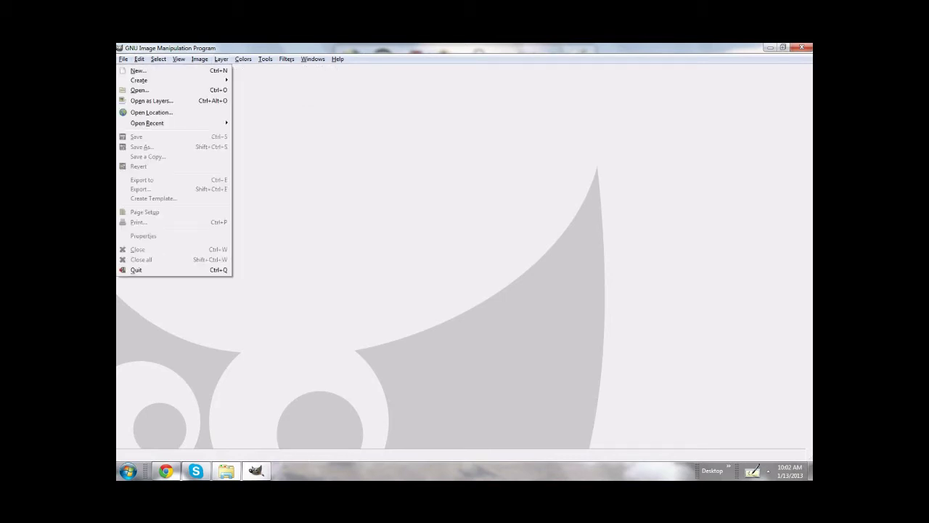
Create a new image 16 pixels wide and 16 pixels high
left_click(140, 70)
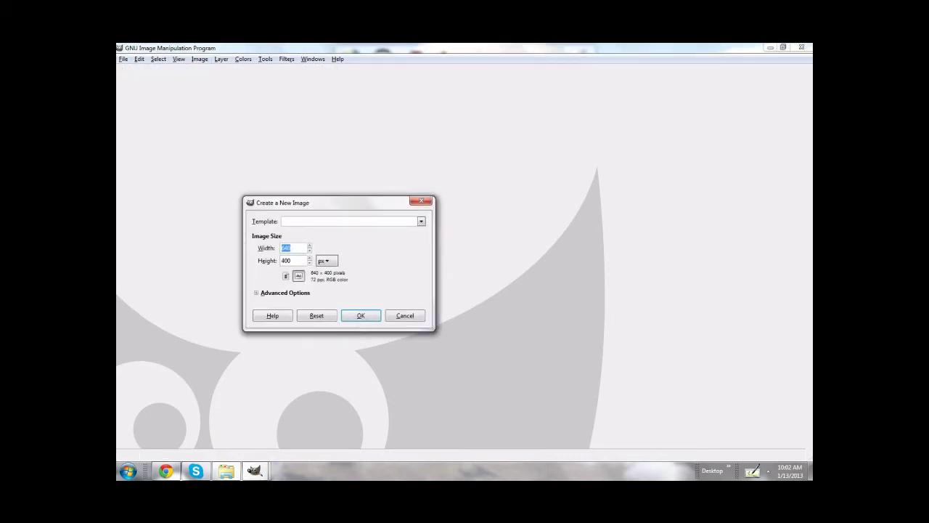
key("BackSpace")
type("16")
key("Tab")
type("16")
key("Return")
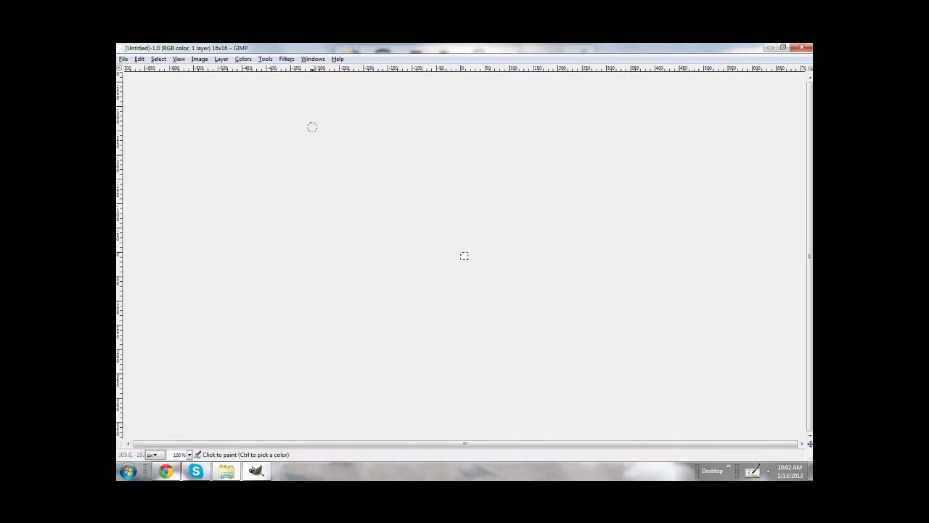
Open a new toolbox, widen it so the tools fit in three rows, and place it beside the tiny canvas
left_click(265, 58)
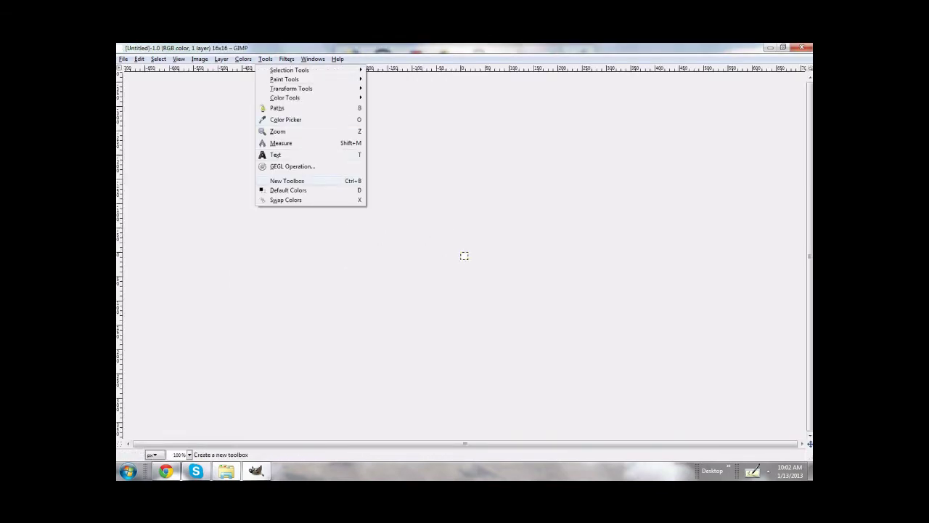
left_click(287, 181)
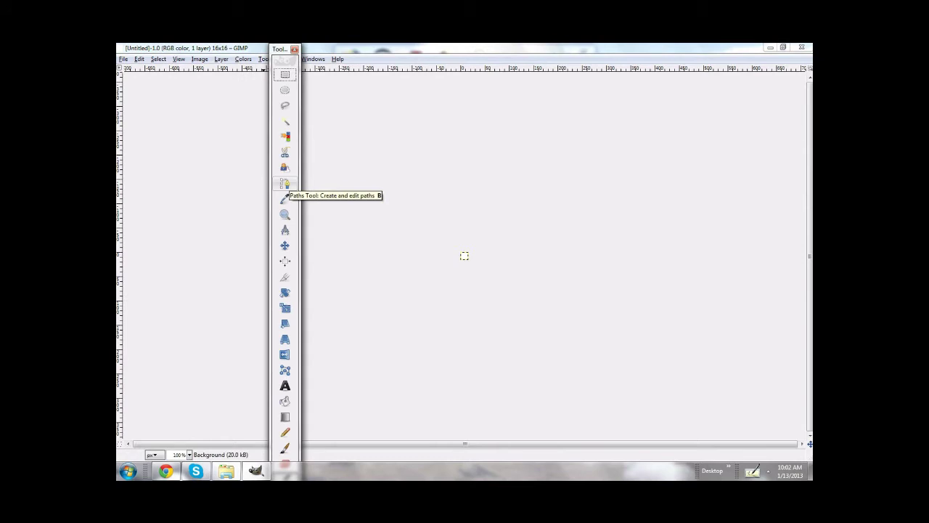
left_click_drag(300, 168, 488, 169)
left_click_drag(392, 44, 226, 82)
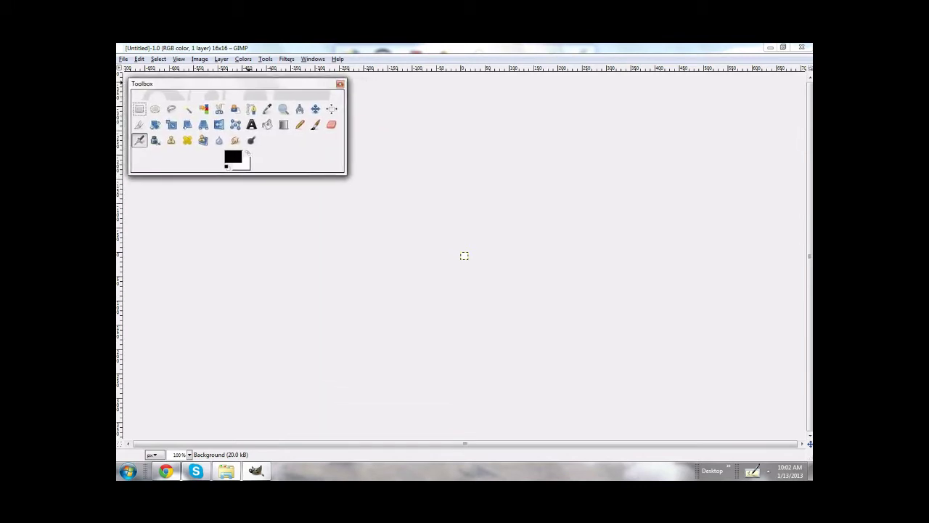
Magnify the tiny canvas to 18000% with the Zoom tool
left_click(281, 107)
left_click(463, 256)
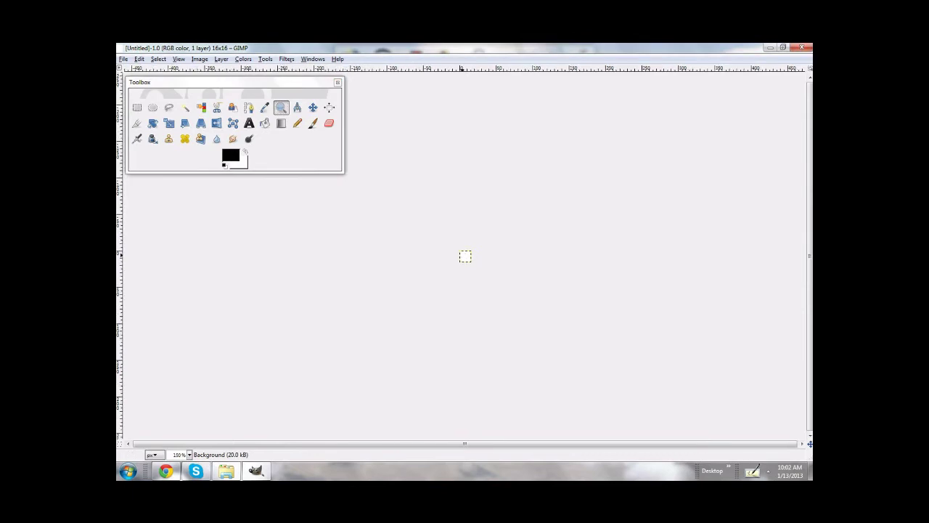
left_click(463, 255)
left_click(463, 255)
left_click(463, 256)
left_click(463, 255)
left_click_drag(467, 261, 478, 273)
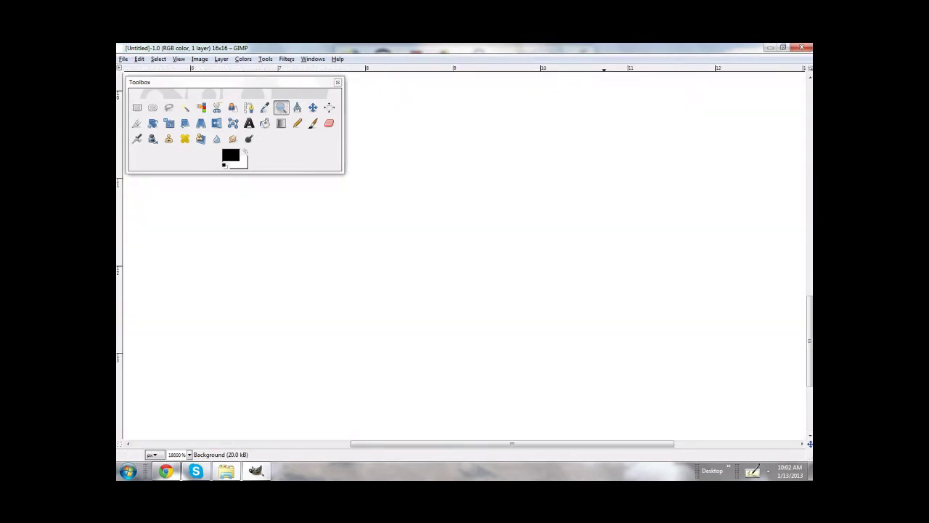
Reduce the magnification to 4500% so the whole 16 by 16 pixel canvas fits in the window
right_click(414, 221)
mouse_move(436, 240)
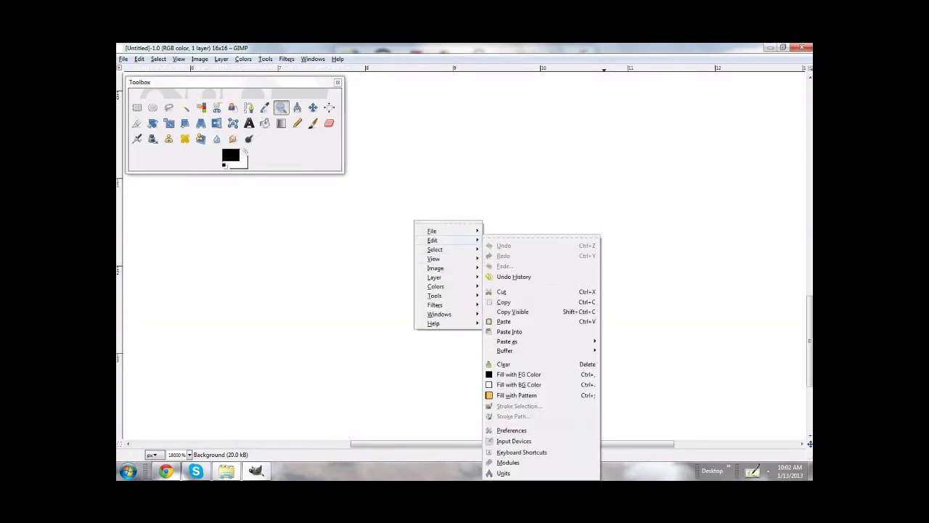
key("Escape")
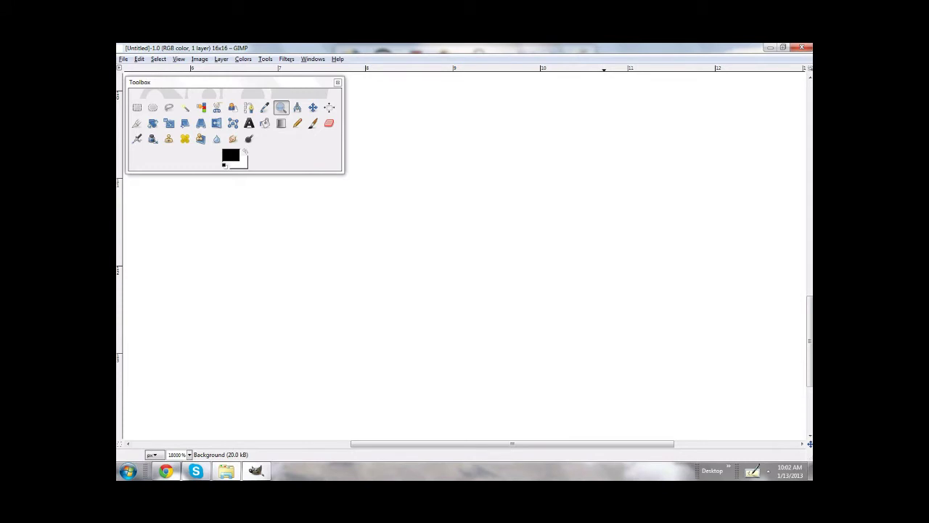
left_click(281, 108)
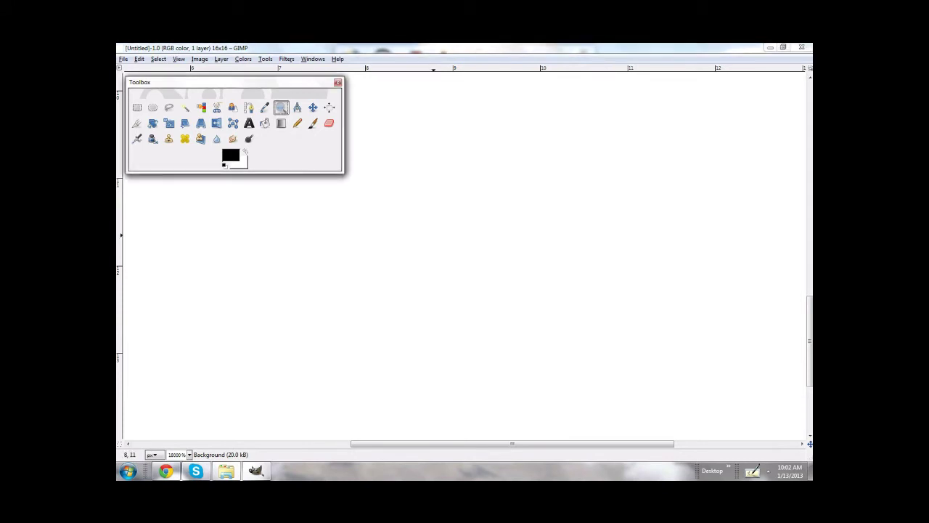
scroll(463, 280, "down", 1, "ctrl")
right_click(463, 279)
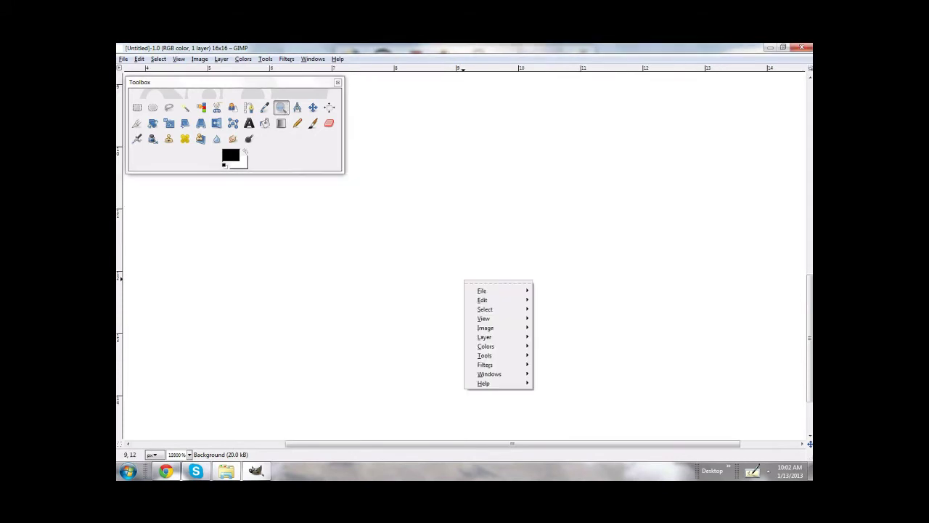
key("Escape")
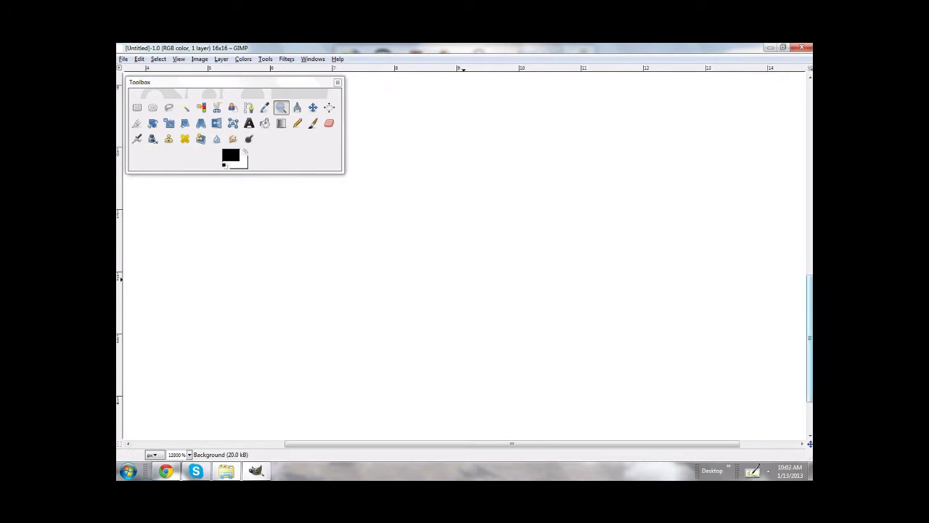
left_click_drag(809, 337, 809, 153)
scroll(521, 188, "up", 2)
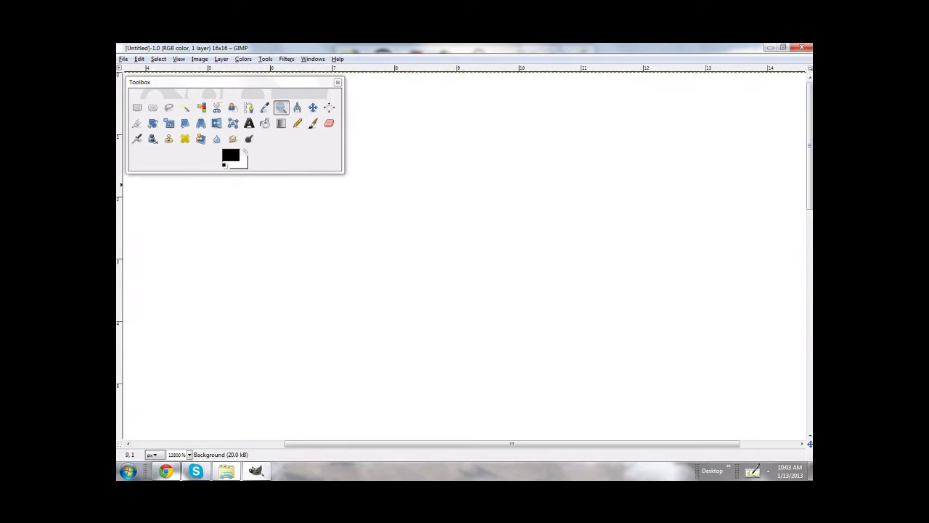
scroll(509, 184, "down", 3, "ctrl")
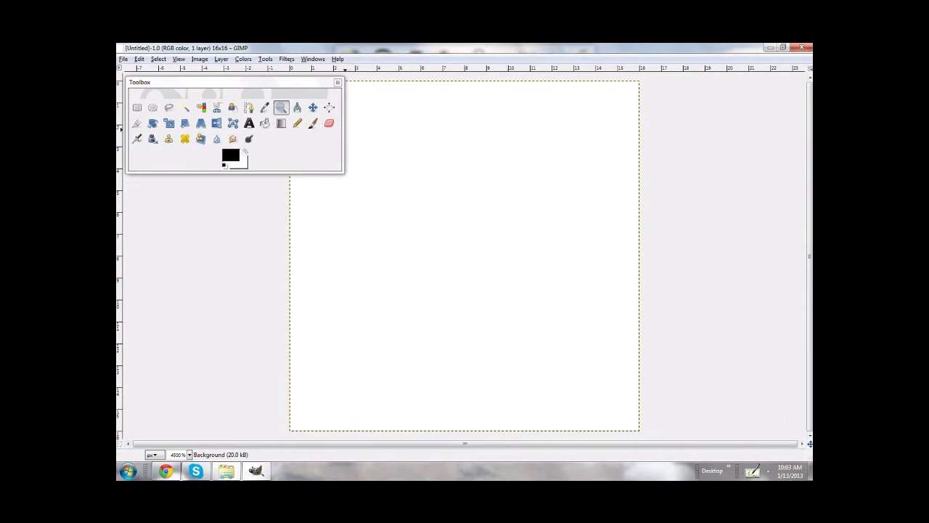
Narrow the toolbox and set the magnification to 4500% so the whole canvas sits clear of it
left_click_drag(344, 130, 284, 131)
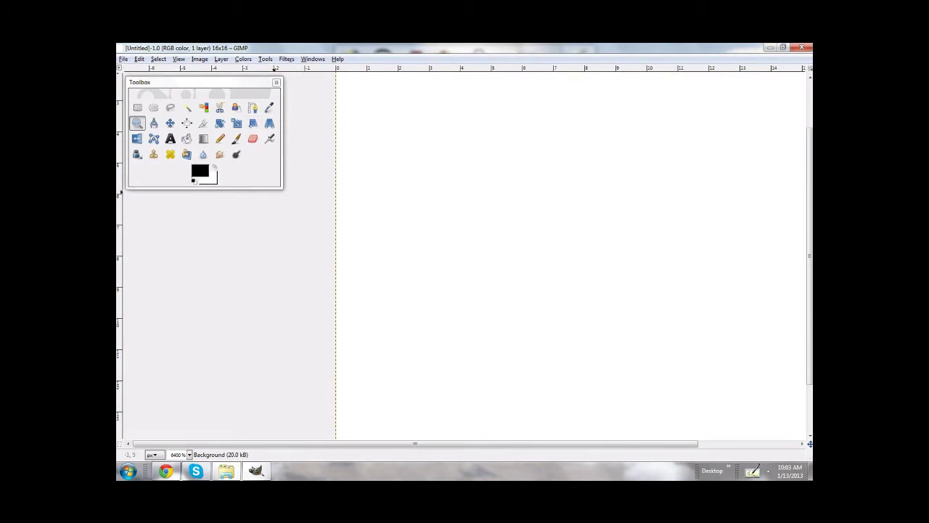
left_click(274, 191, "ctrl")
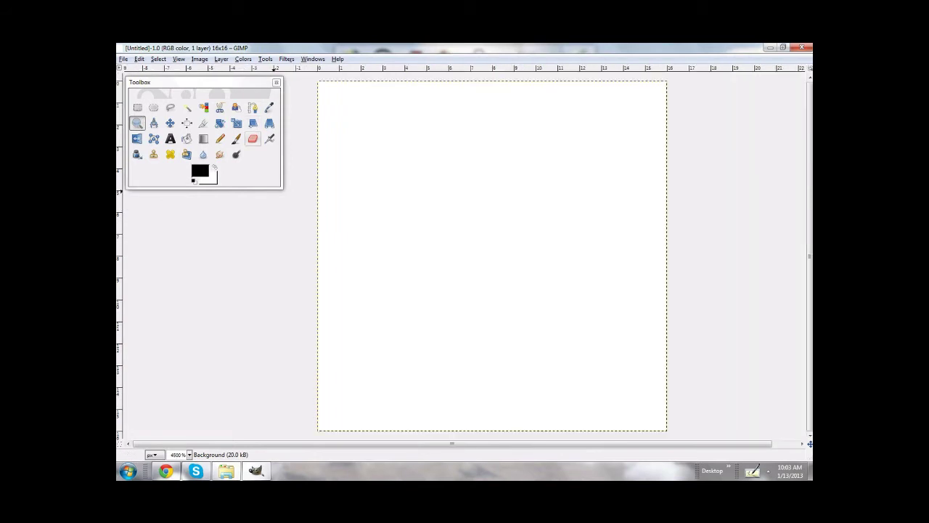
Choose the Pencil tool, set its brush size to 1.00 in the tool options, and close the options
left_click(220, 138)
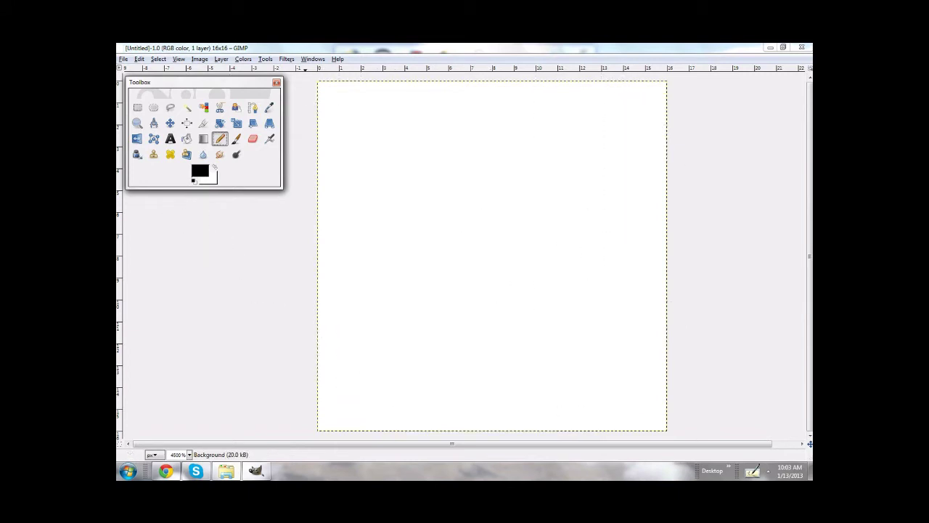
left_click(313, 59)
mouse_move(334, 80)
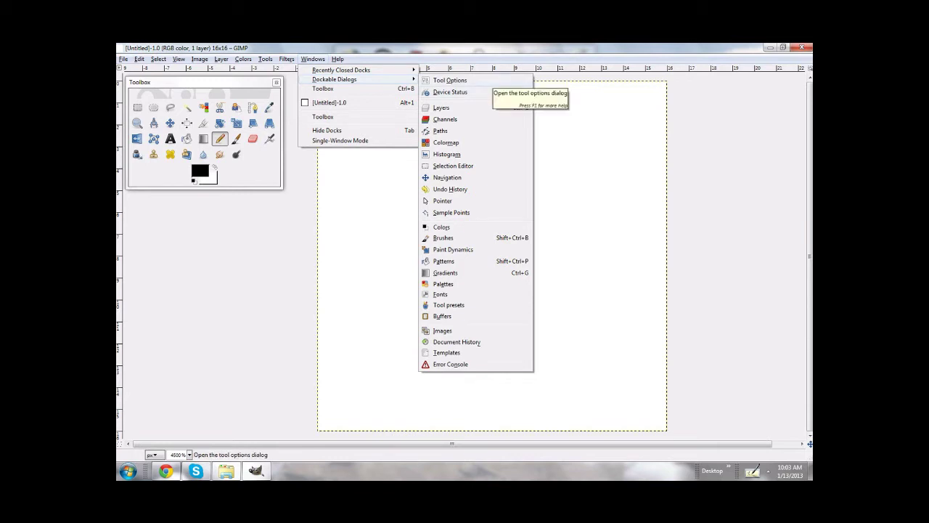
left_click(451, 80)
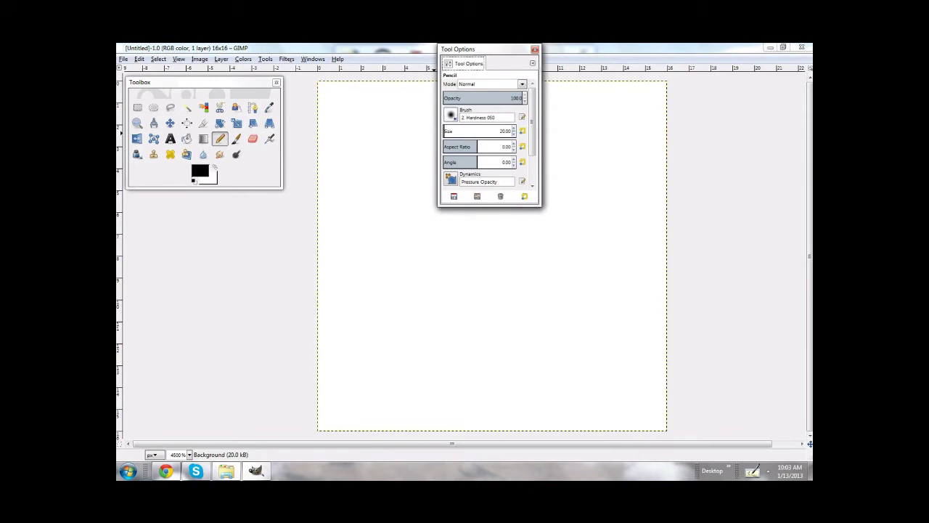
left_click(513, 133)
left_click(513, 134)
left_click(513, 134)
left_click(513, 133)
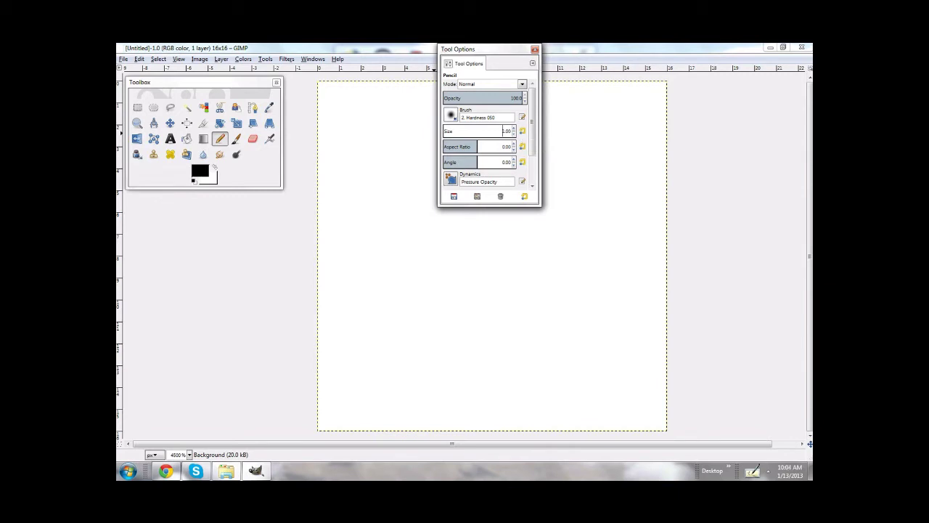
left_click(535, 48)
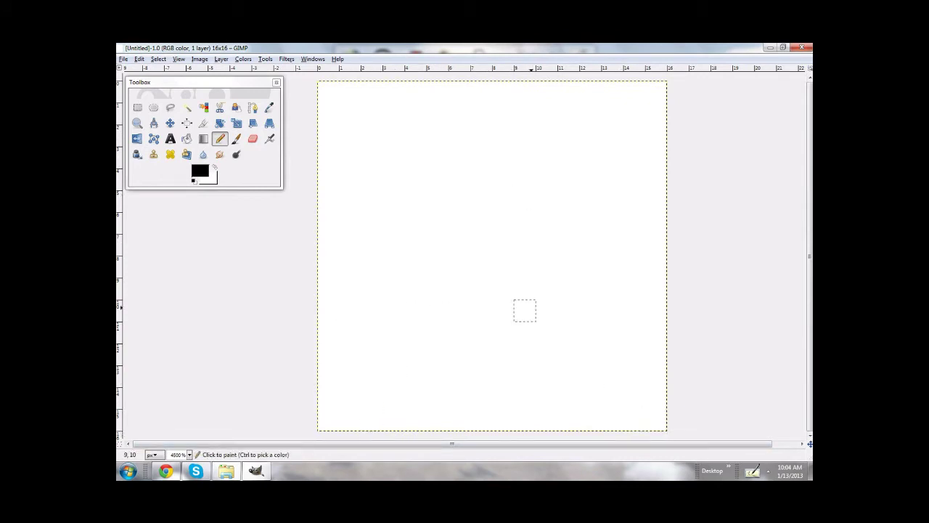
Draw a single black test pixel with the Pencil and rub it out completely with the Eraser
left_click(459, 288)
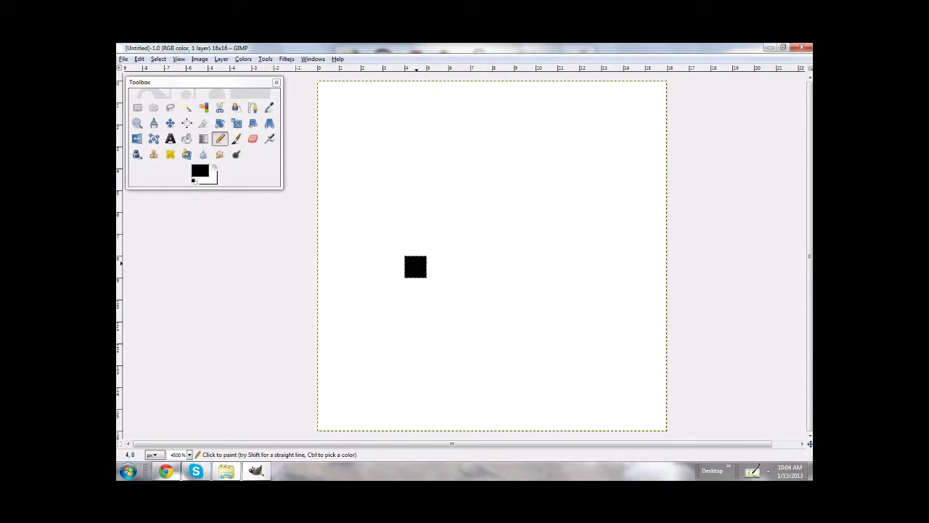
key("shift+e")
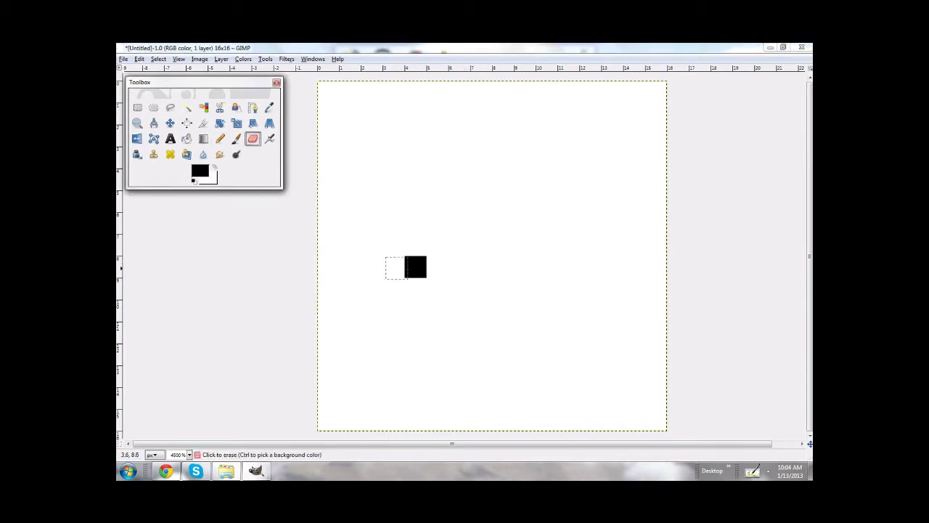
left_click(415, 267)
left_click(416, 267)
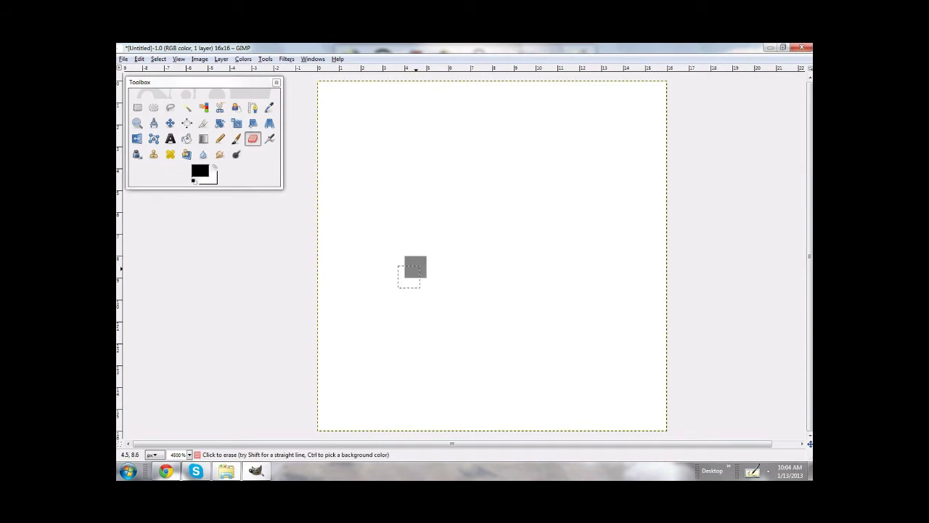
left_click(410, 278)
left_click(415, 270)
left_click(415, 270)
left_click(413, 269)
Switch back to the Pencil tool and keep black as the foreground color
left_click(220, 138)
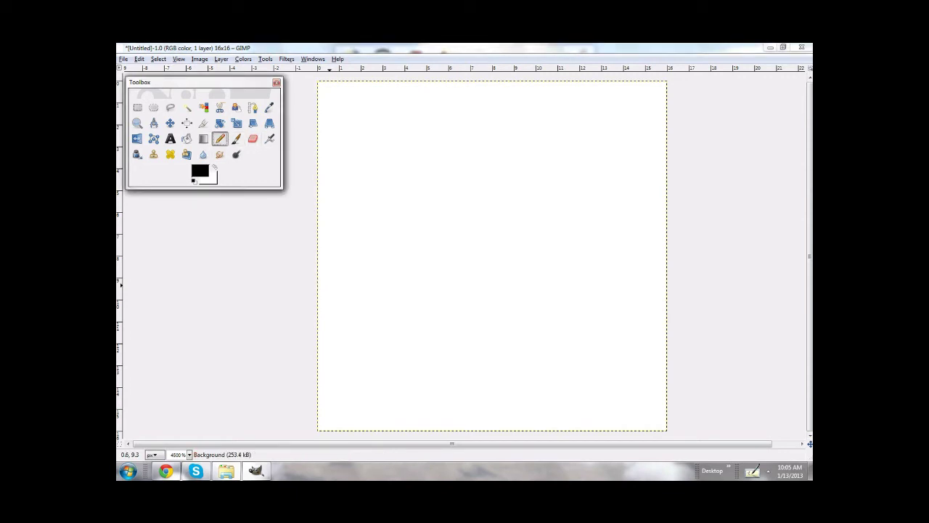
left_click(200, 171)
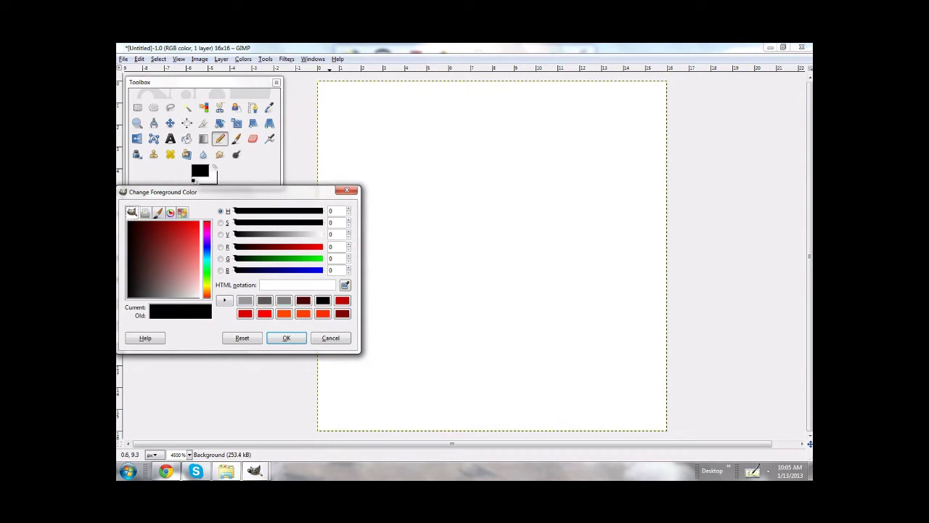
left_click(286, 337)
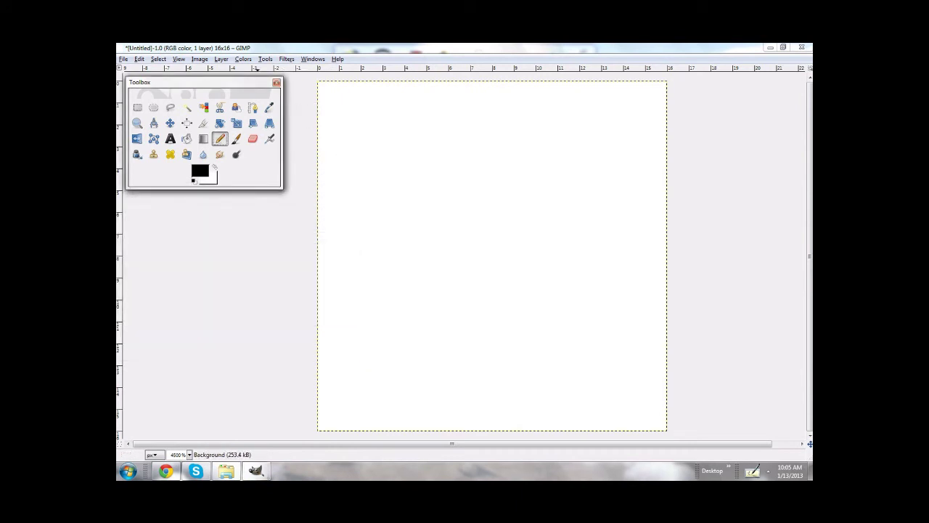
Add an alpha channel to the background layer
left_click(221, 59)
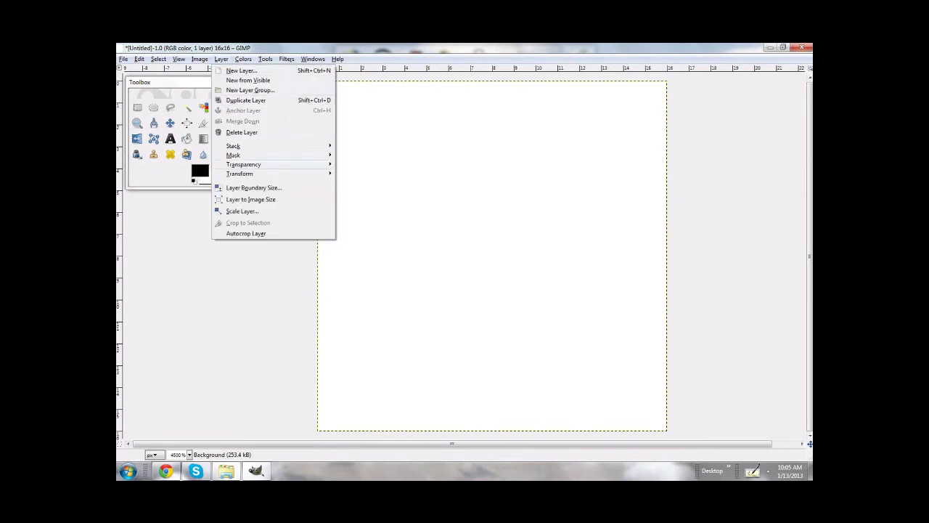
mouse_move(244, 165)
key("Up")
key("Down")
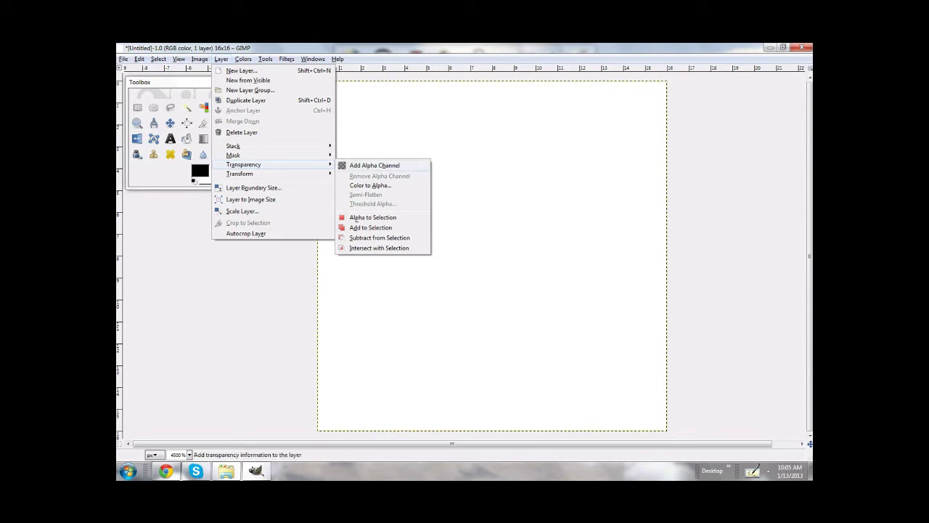
left_click(378, 165)
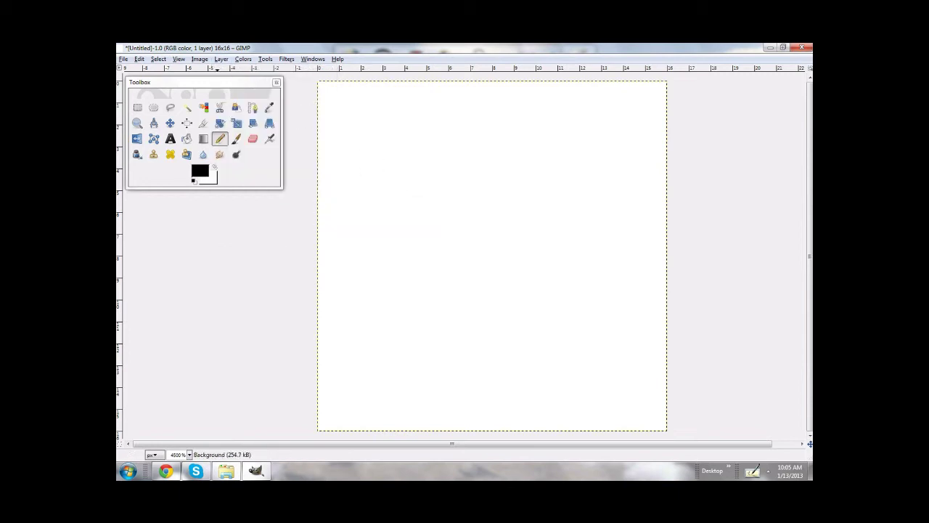
Apply Threshold Alpha to the background layer at the maximum threshold to make the white canvas fully transparent
key("alt+i")
left_click(199, 58)
left_click(222, 59)
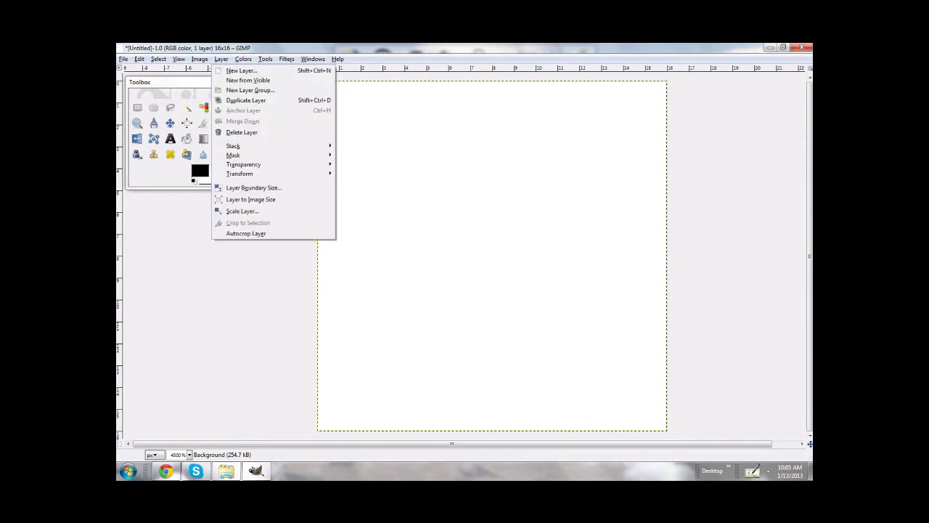
key("Down")
key("Down")
key("Down")
key("Down")
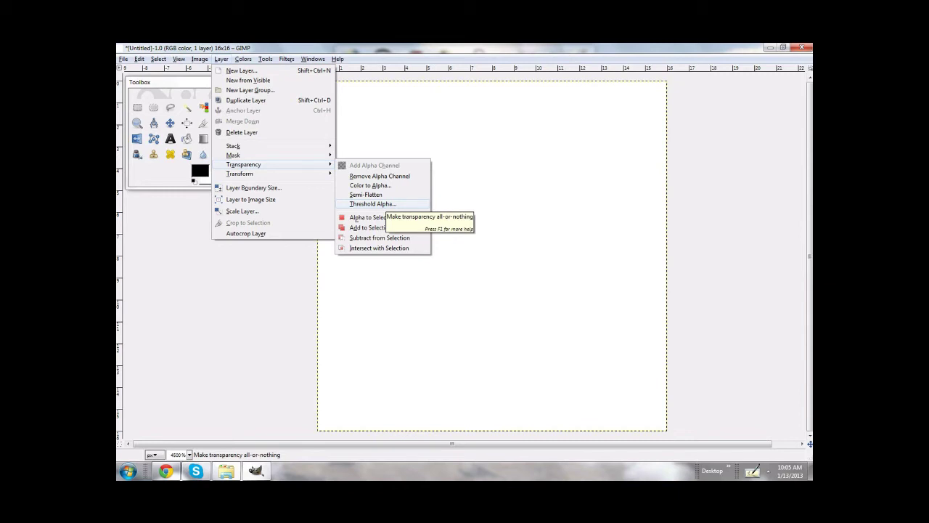
key("Return")
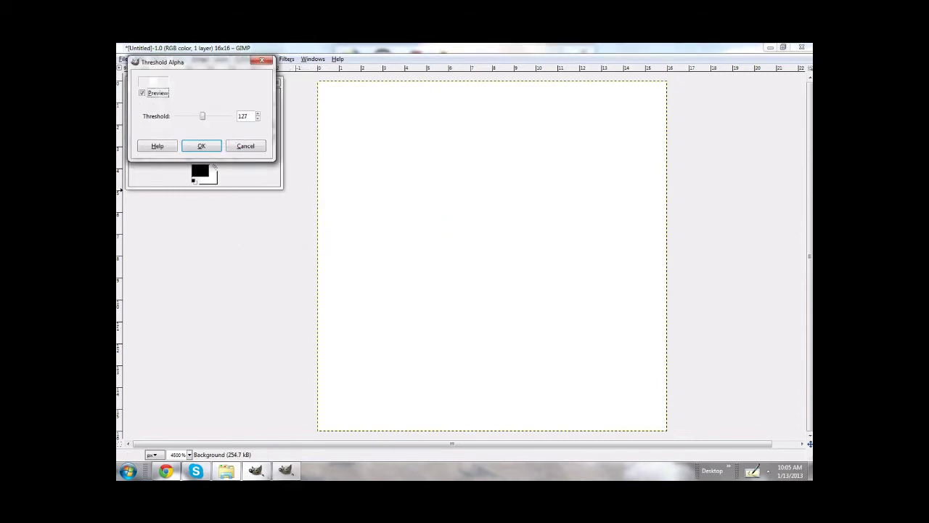
key("Tab")
key("End")
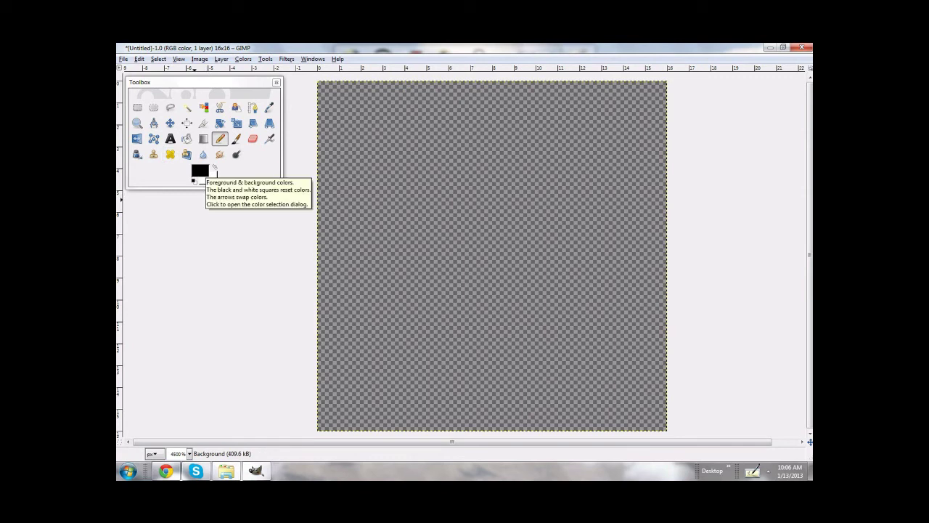
Set the foreground color to bfb36f using the color wheel and cover the entire canvas with the Pencil
left_click(200, 172)
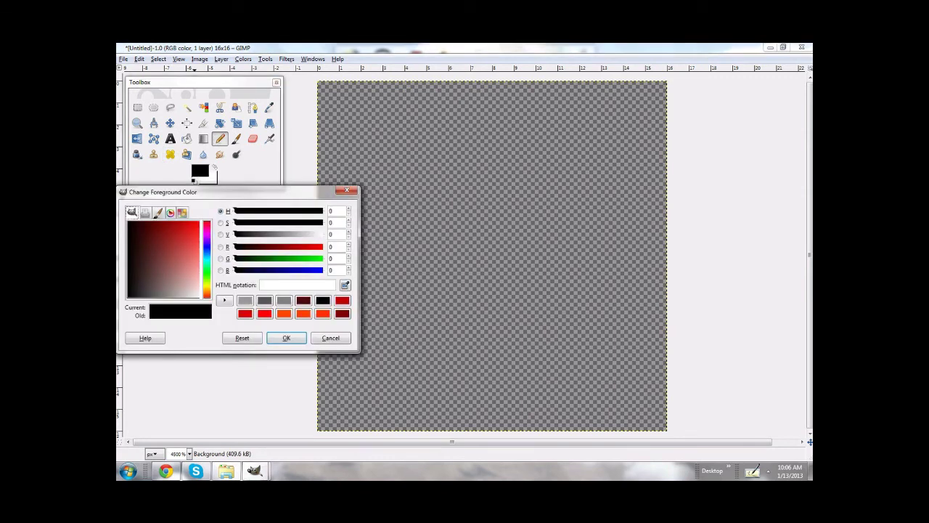
left_click(171, 212)
left_click(182, 212)
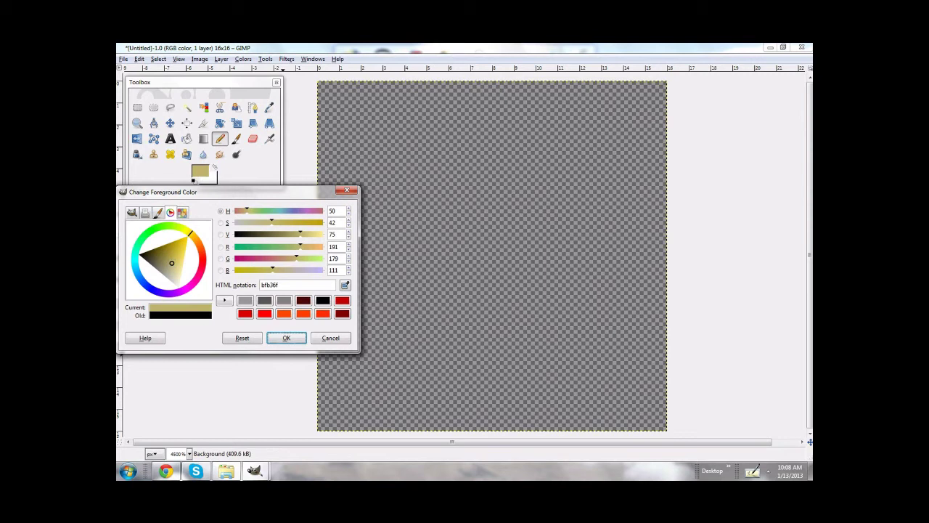
left_click_drag(236, 192, 218, 185)
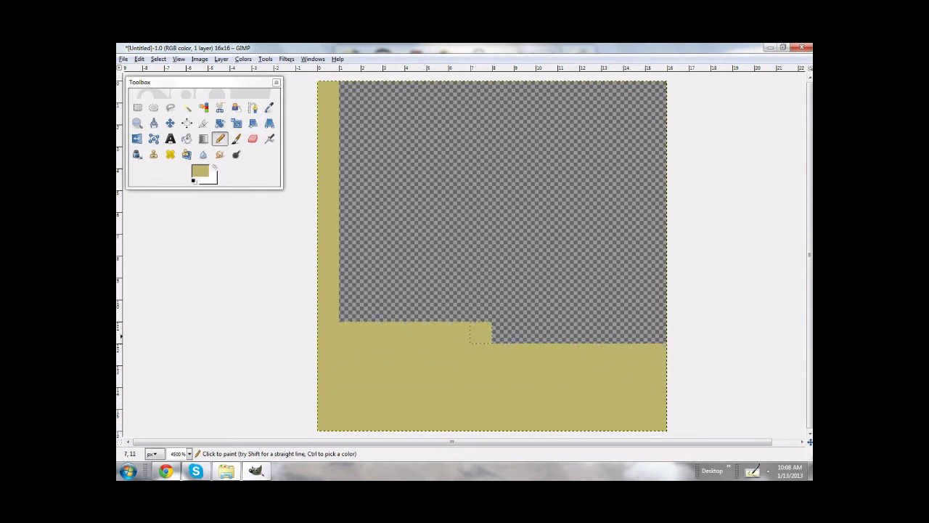
left_click_drag(350, 309, 350, 287)
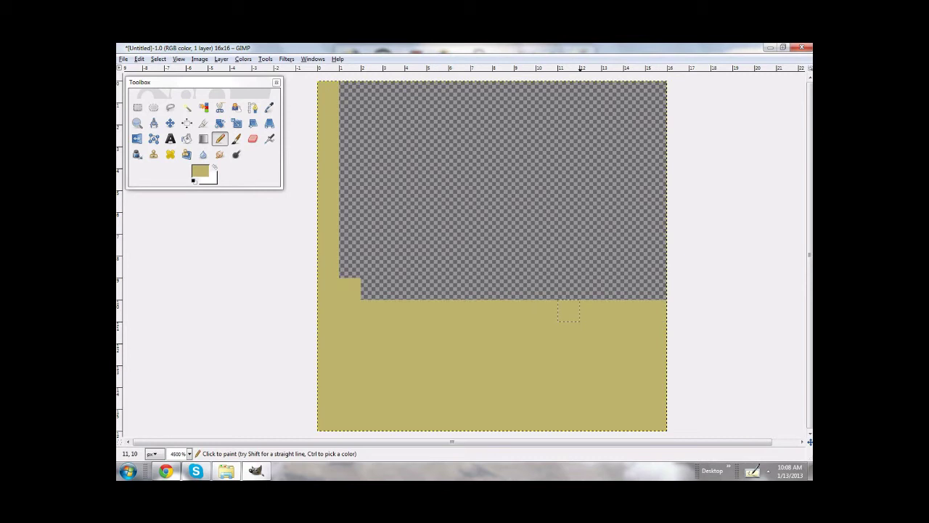
mouse_move(570, 311)
left_mouse_down()
mouse_move(357, 290)
mouse_move(655, 288)
mouse_move(591, 268)
mouse_move(350, 265)
mouse_move(437, 244)
mouse_move(633, 244)
mouse_move(633, 223)
mouse_move(415, 222)
mouse_move(350, 202)
mouse_move(633, 201)
mouse_move(655, 135)
mouse_move(654, 201)
mouse_move(648, 88)
mouse_move(372, 91)
mouse_move(349, 113)
mouse_move(459, 178)
mouse_move(437, 156)
mouse_move(622, 157)
mouse_move(622, 179)
mouse_move(437, 179)
mouse_move(611, 114)
mouse_move(481, 114)
mouse_move(634, 114)
left_mouse_up()
Dab lighter yellow shades, starting with e2d076, unevenly over the canvas with the Paintbrush to create a mottled texture
left_click(199, 172)
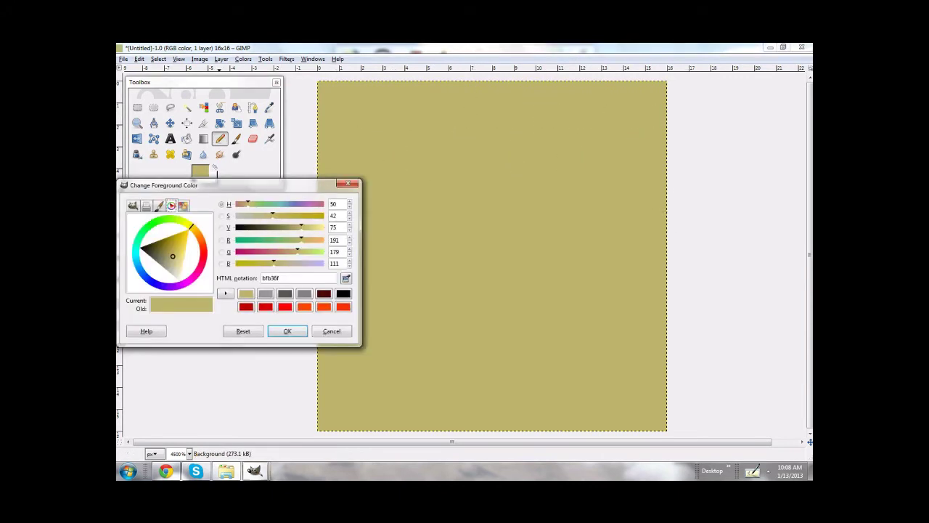
left_click_drag(173, 256, 179, 255)
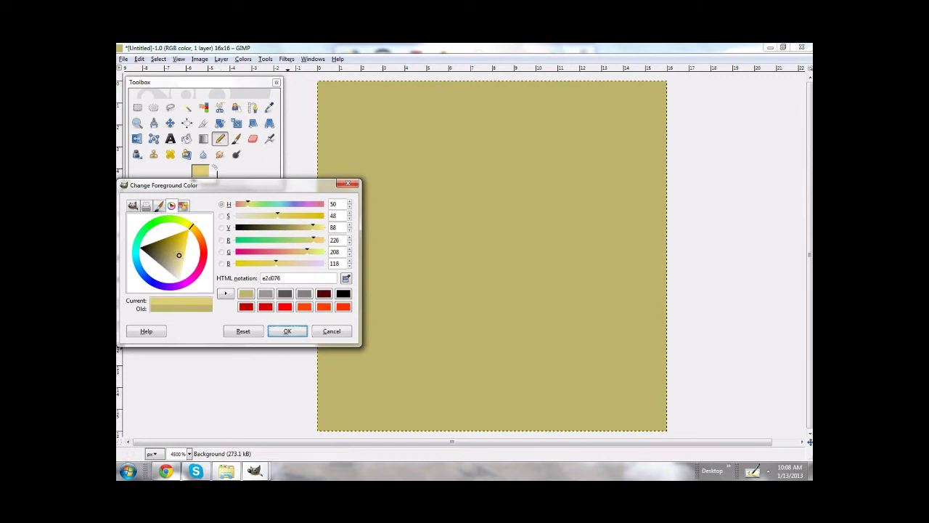
left_click(287, 331)
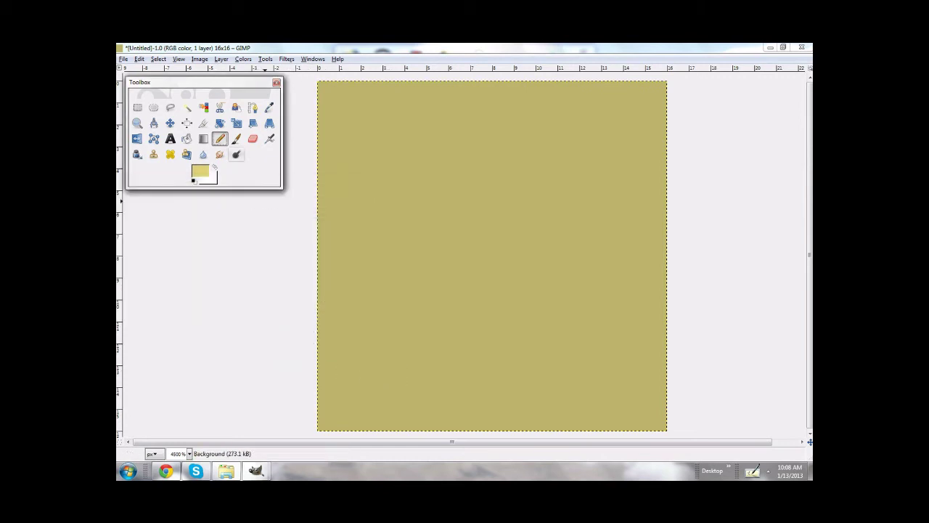
left_click(236, 139)
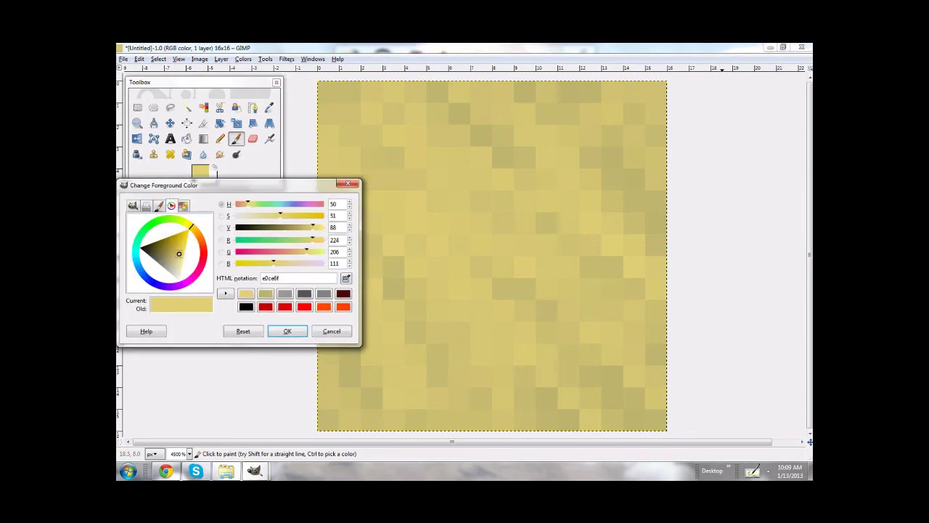
left_click_drag(178, 253, 179, 260)
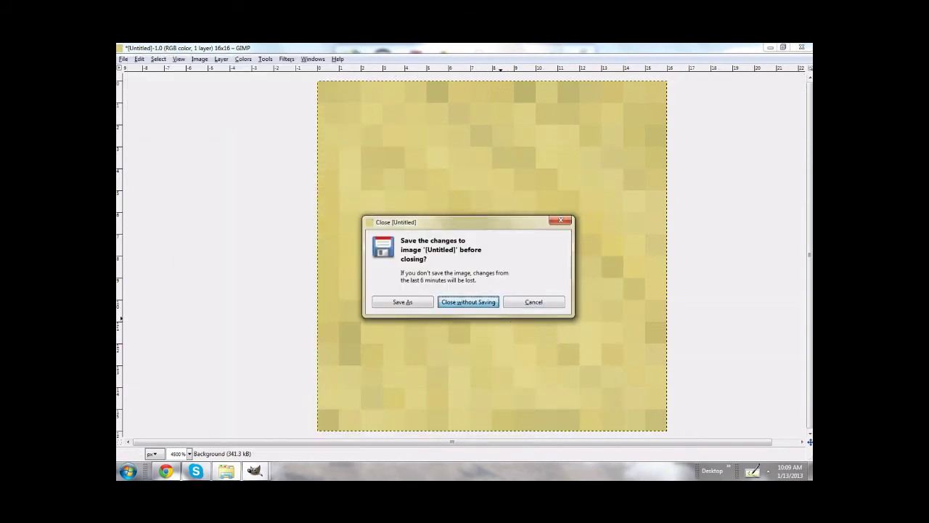
Close the untitled texture without saving and move the empty main window lower on the screen
left_click(472, 297)
left_click_drag(296, 62, 418, 125)
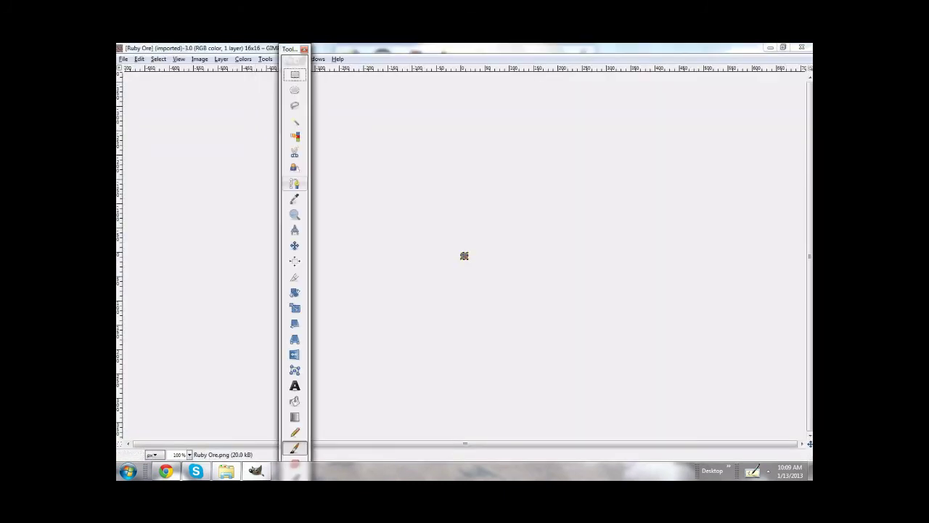
Widen the toolbox, magnify the Ruby Ore image to 4500% with the Zoom tool, and move the toolbox off the canvas
left_click_drag(310, 184, 390, 183)
left_click(343, 90)
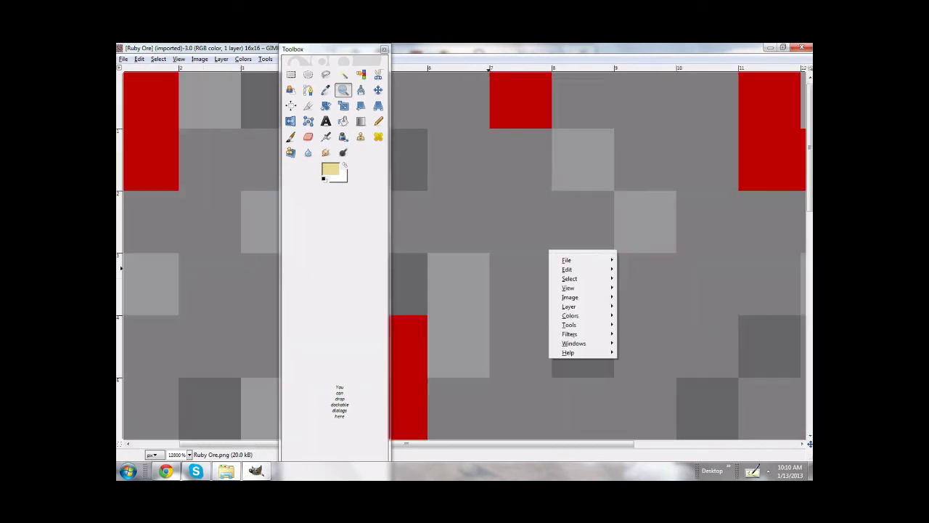
left_click(548, 249)
scroll(549, 249, "down", 3, "ctrl")
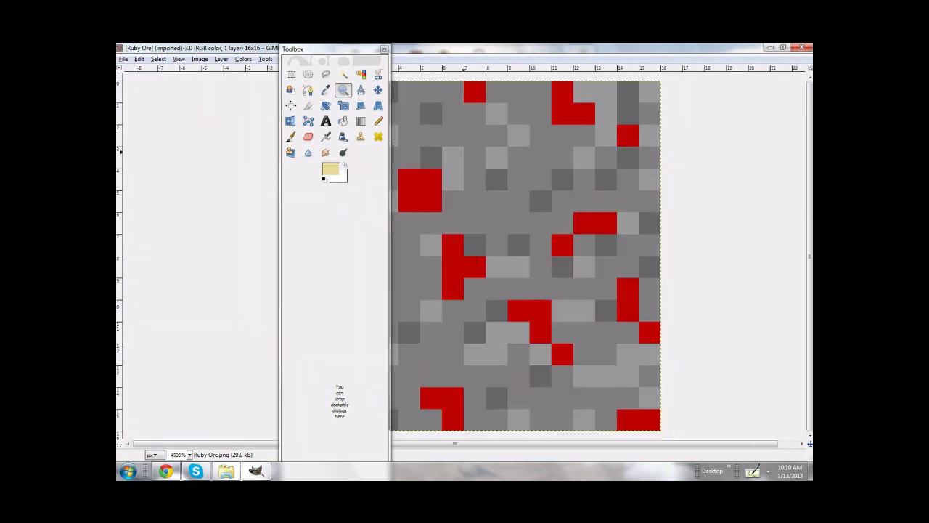
left_click_drag(327, 49, 223, 161)
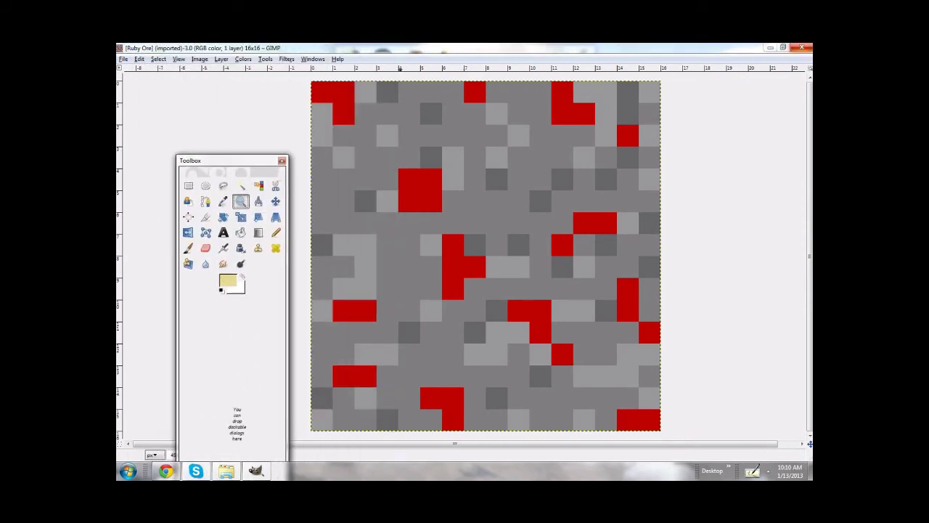
Close the Ruby Ore image and open Snake Staff.png from the Documents folder
left_click(801, 47)
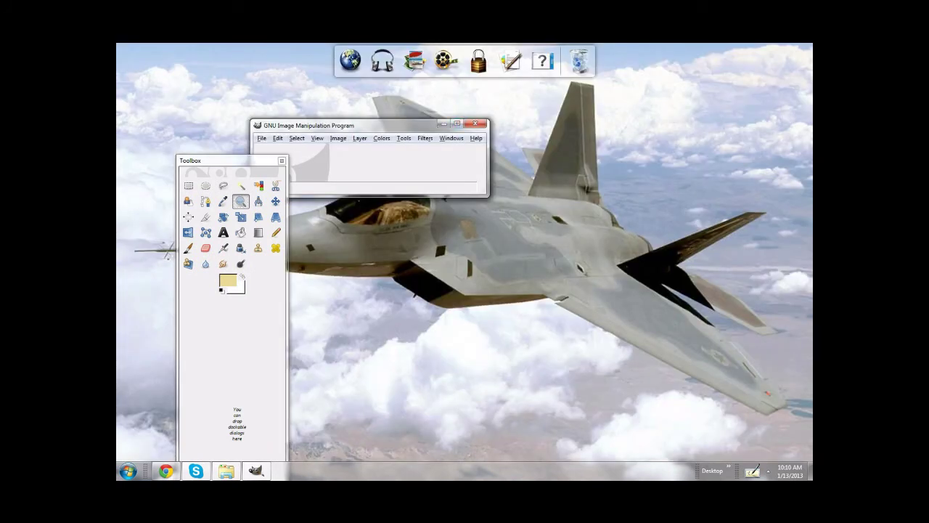
left_click(262, 138)
left_click(279, 170)
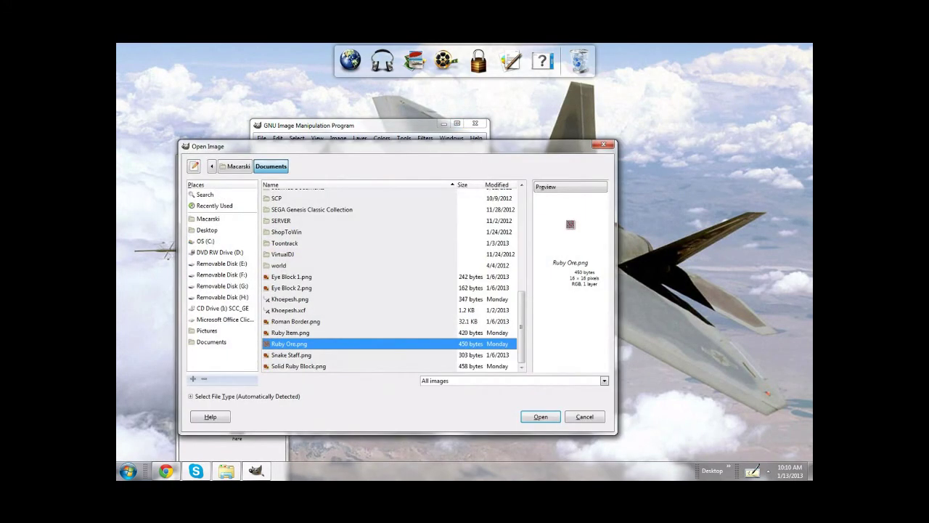
key("Down")
key("Return")
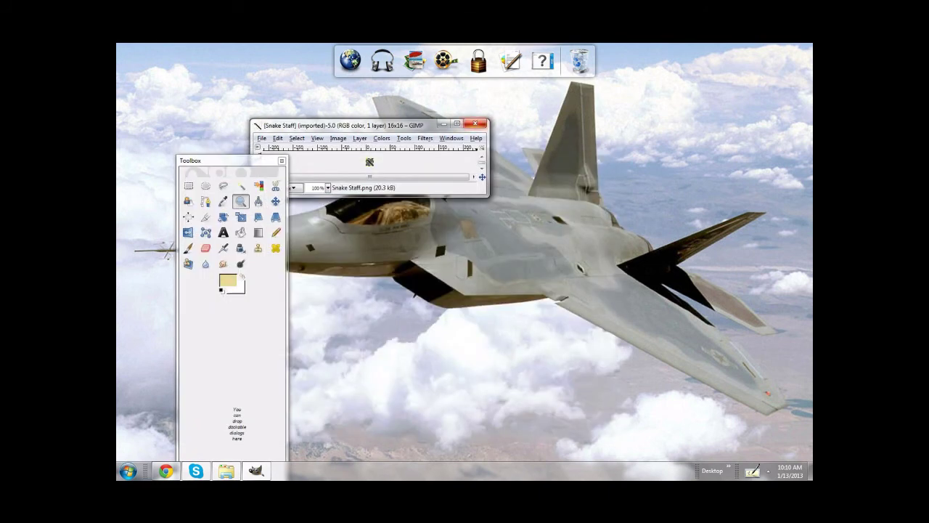
Maximize the Snake Staff image window, view the staff texture at 6400%, and move the toolbox off the staff's head
left_click_drag(430, 126, 524, 185)
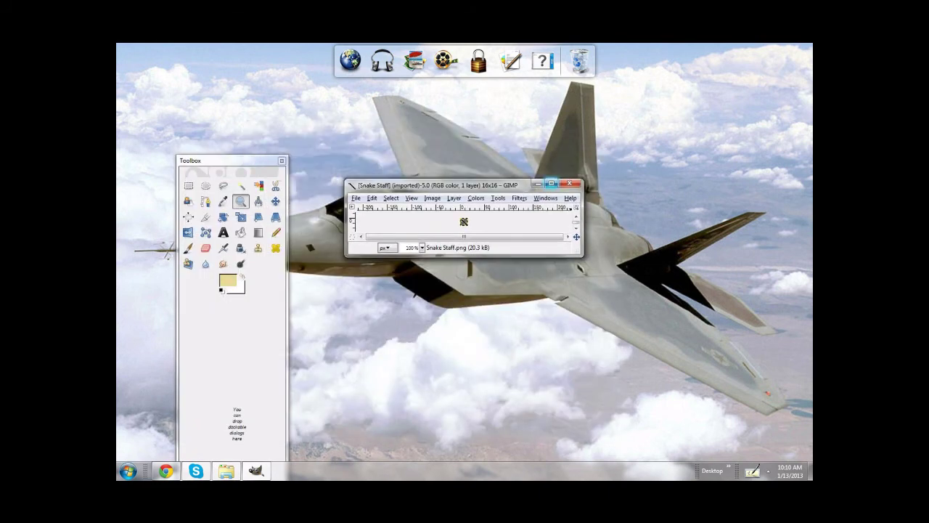
left_click(551, 182)
left_click_drag(466, 251, 464, 253)
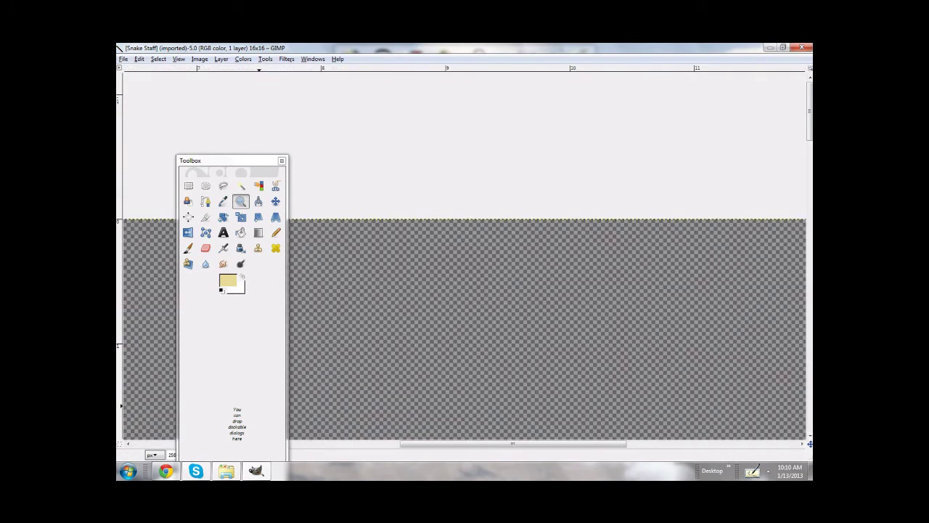
scroll(464, 262, "down", 4, "ctrl")
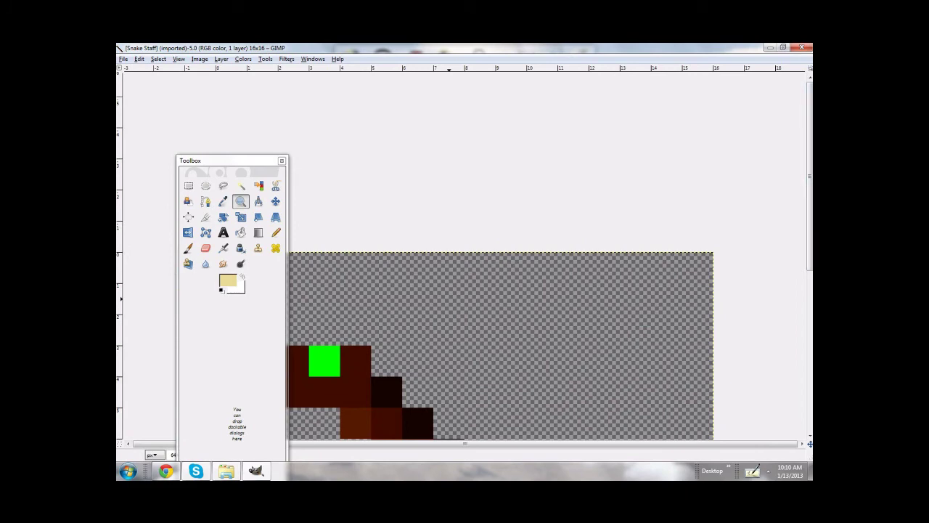
scroll(449, 297, "down", 4)
scroll(448, 298, "down", 2)
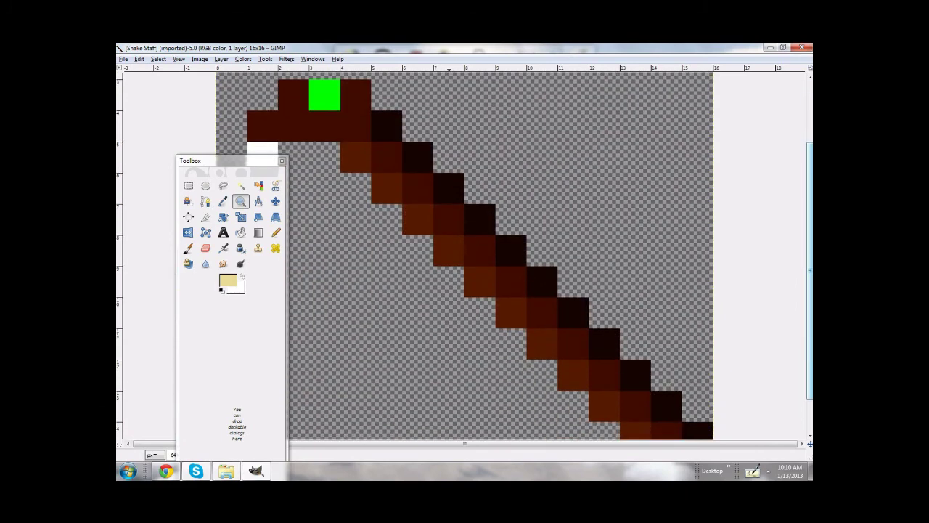
scroll(448, 297, "up", 2)
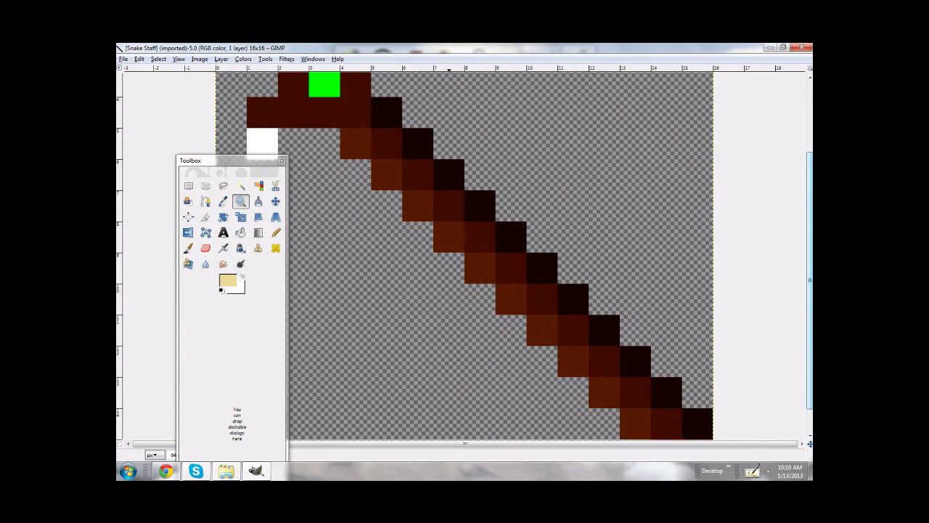
scroll(449, 109, "up", 1)
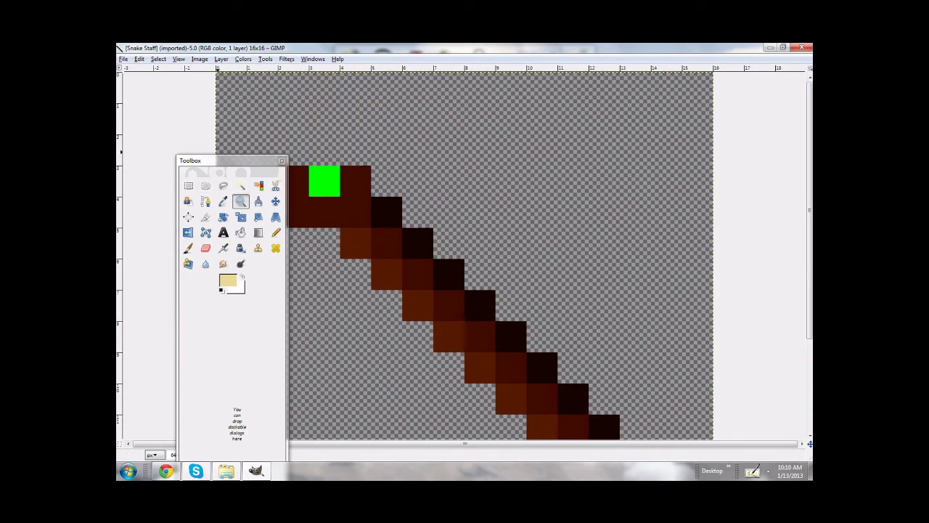
left_click_drag(218, 161, 167, 79)
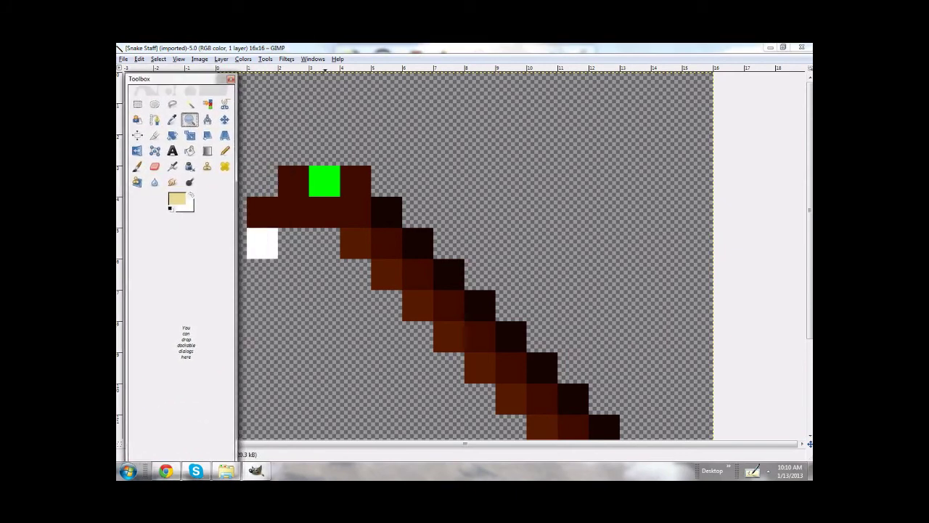
Open Khoepesh.png from the Documents folder, close the Snake Staff image, and maximize the Khoepesh window
left_click(123, 58)
left_click(145, 89)
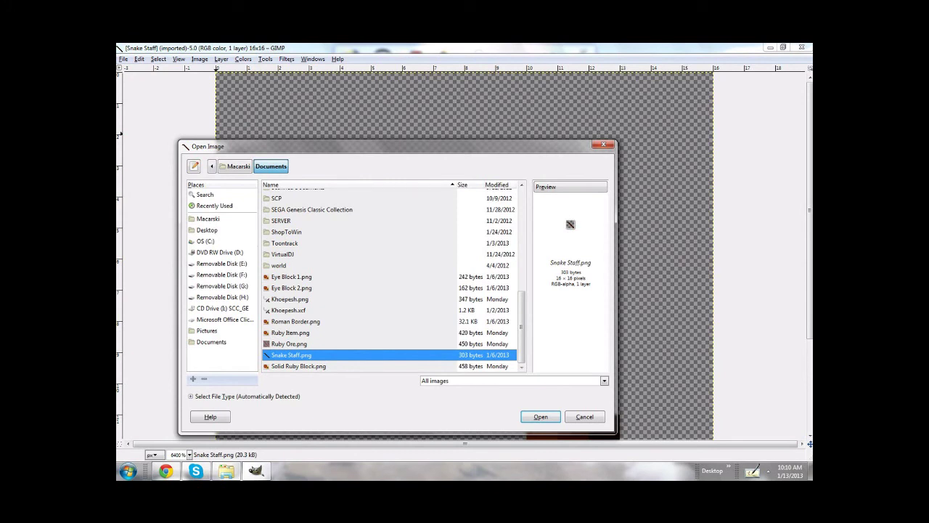
double_click(292, 299)
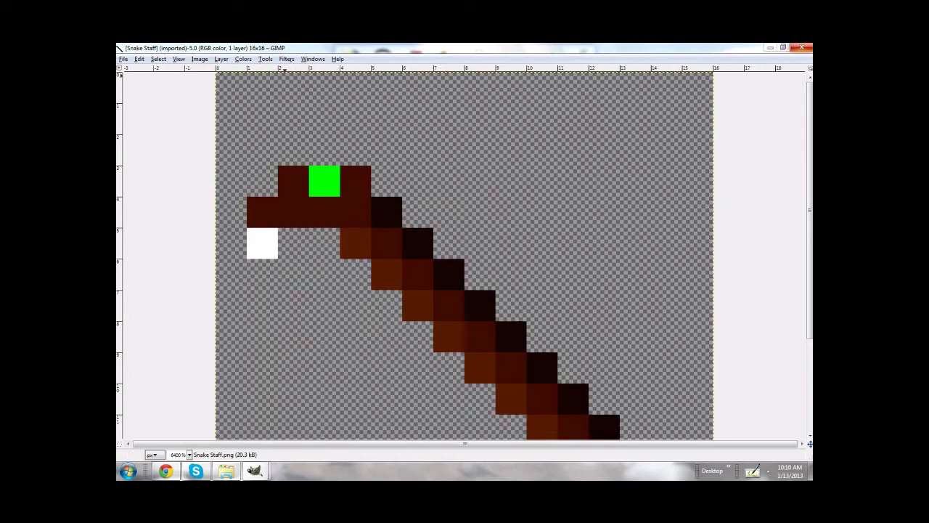
left_click(802, 48)
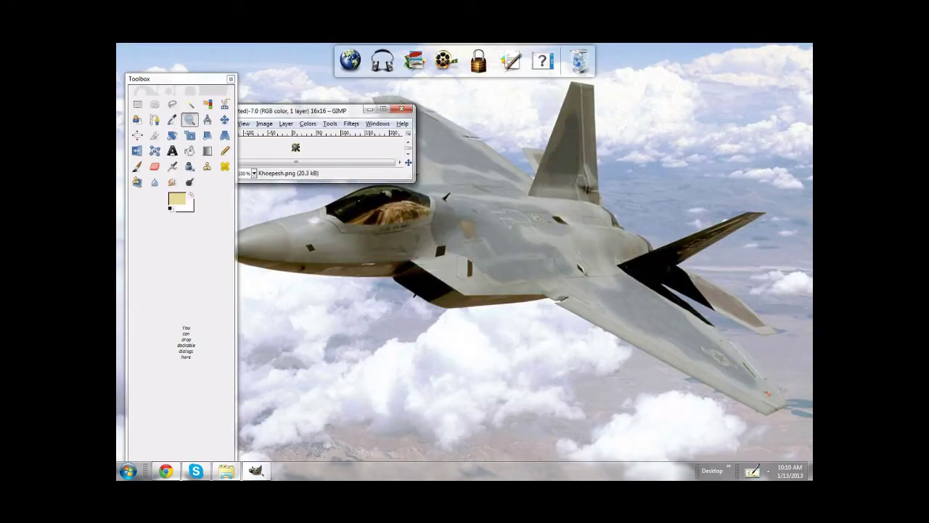
left_click(383, 109)
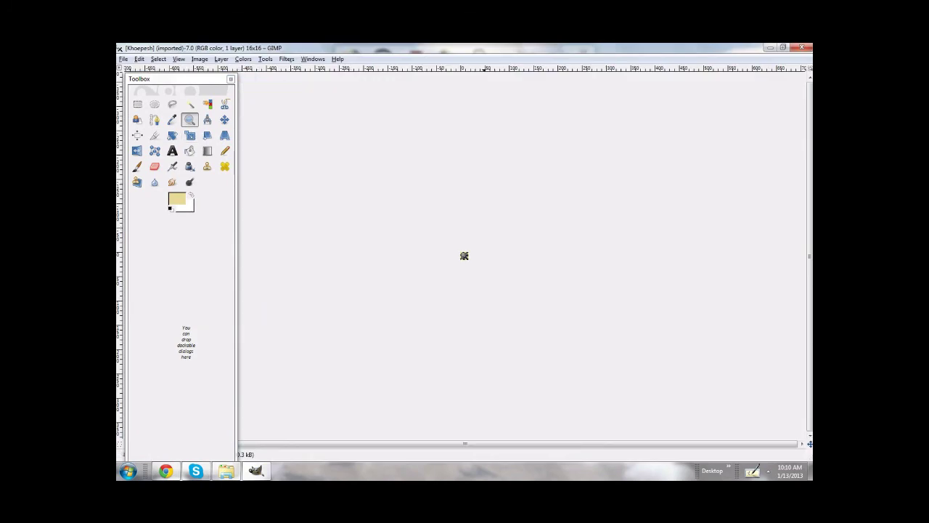
Magnify the Khoepesh image to 4500% so the whole sword texture can be examined
left_click(466, 257)
left_click(470, 262)
left_click(472, 262)
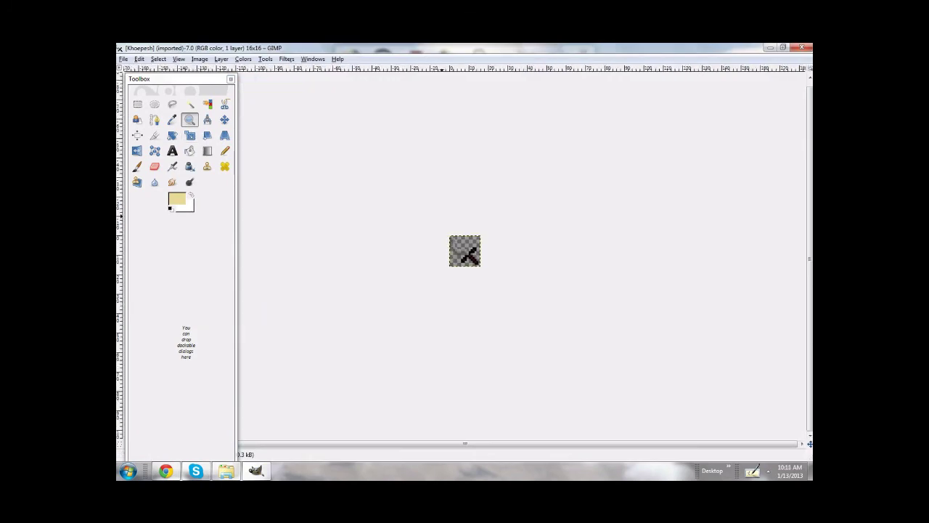
left_click(471, 262)
key("plus")
key("plus")
key("plus")
key("plus")
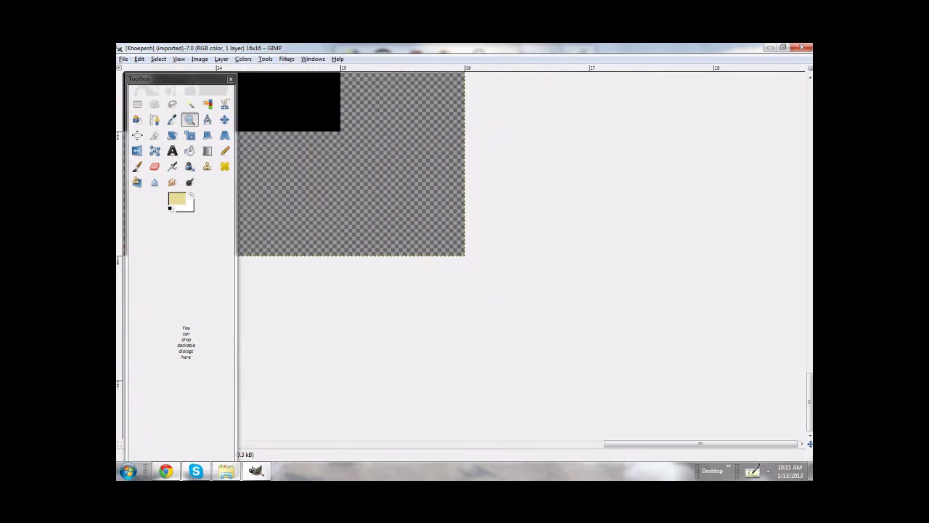
left_click_drag(700, 444, 630, 444)
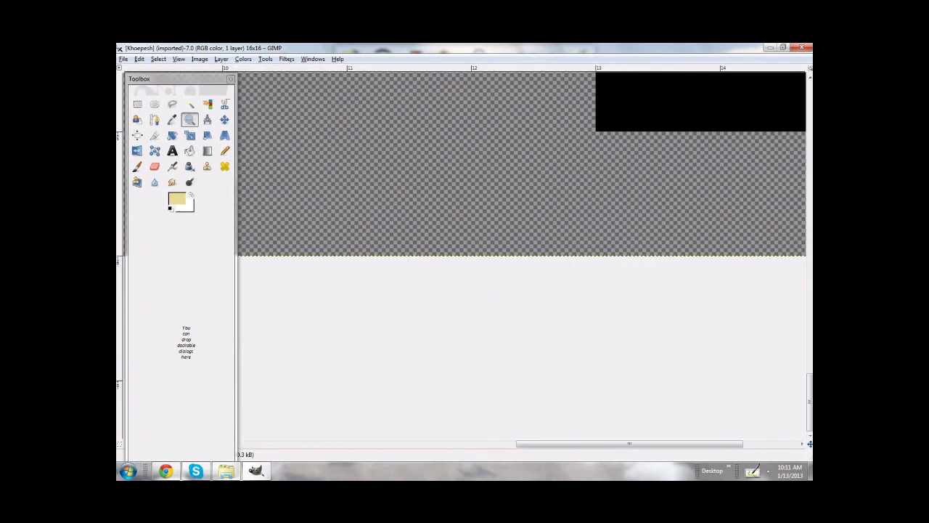
key("minus")
key("minus")
key("minus")
key("minus")
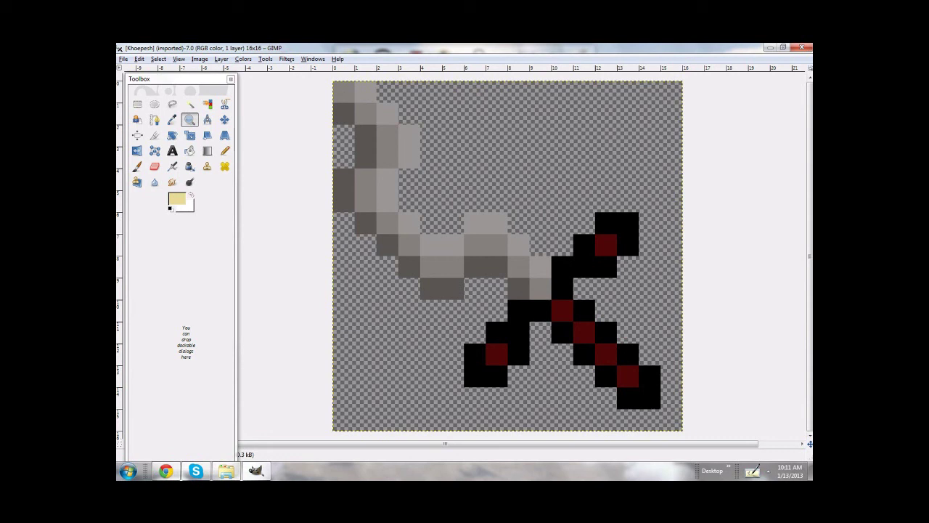
Open Ruby Item.png from the Documents folder, close the Khoepesh image, and maximize the Ruby Item window
left_click(123, 58)
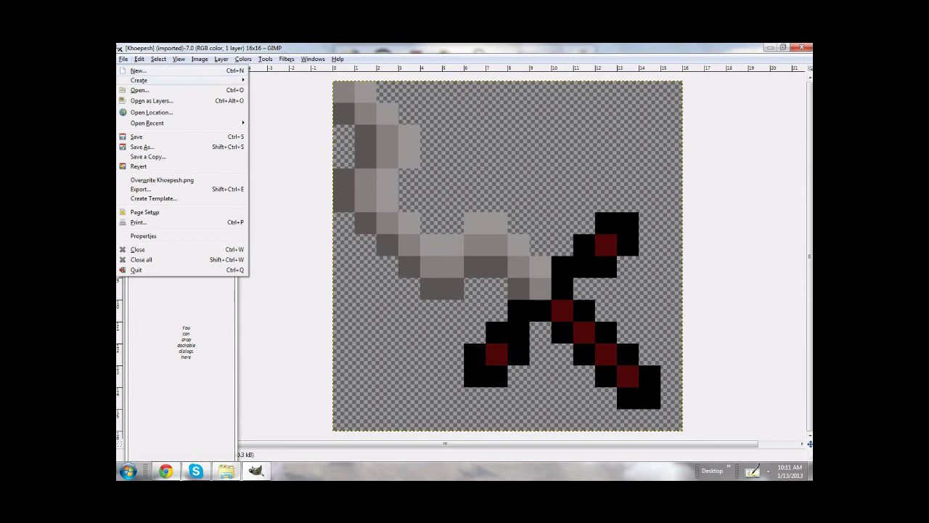
left_click(139, 90)
key("ctrl+o")
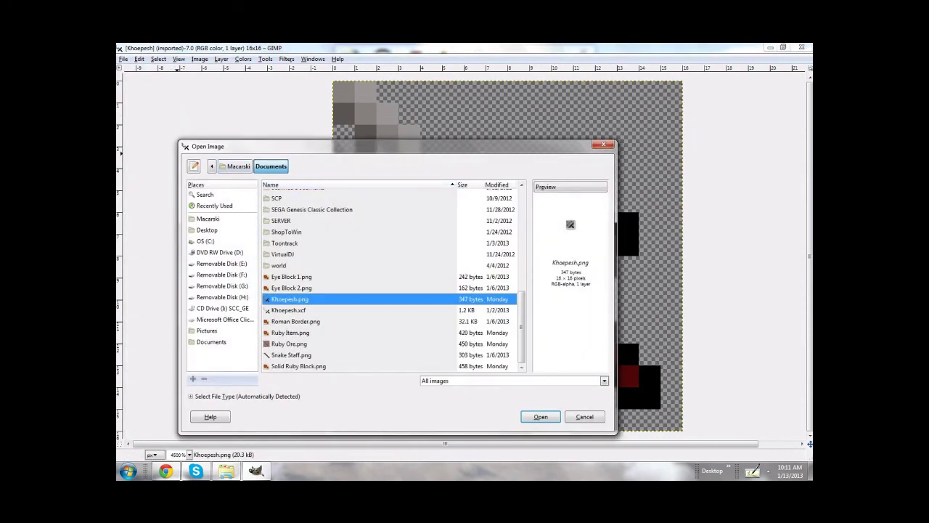
double_click(290, 332)
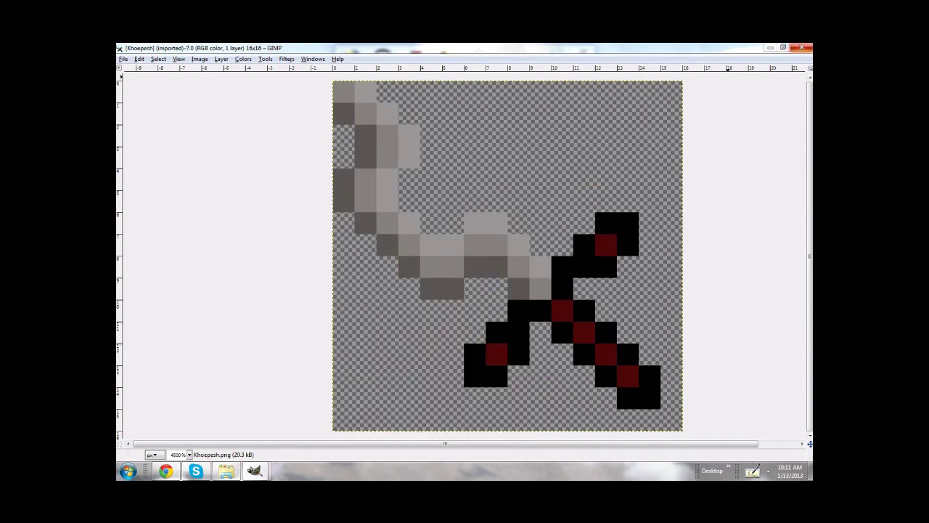
left_click(802, 47)
left_click(408, 134)
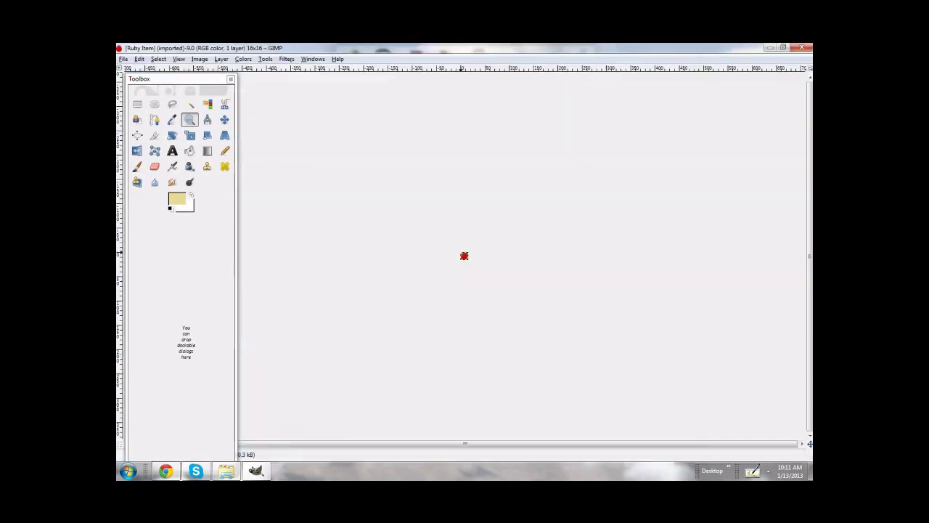
Magnify the Ruby Item image to 3200% with the Zoom tool and close the toolbox to examine the gem's shading
left_click(472, 256)
left_click(477, 255)
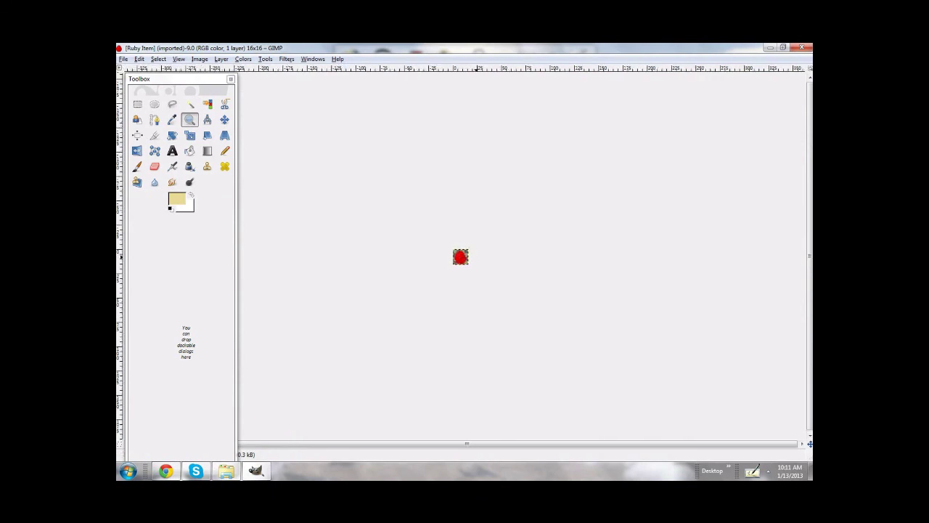
left_click(486, 256)
left_click(489, 256)
left_click(495, 254)
left_click(469, 260)
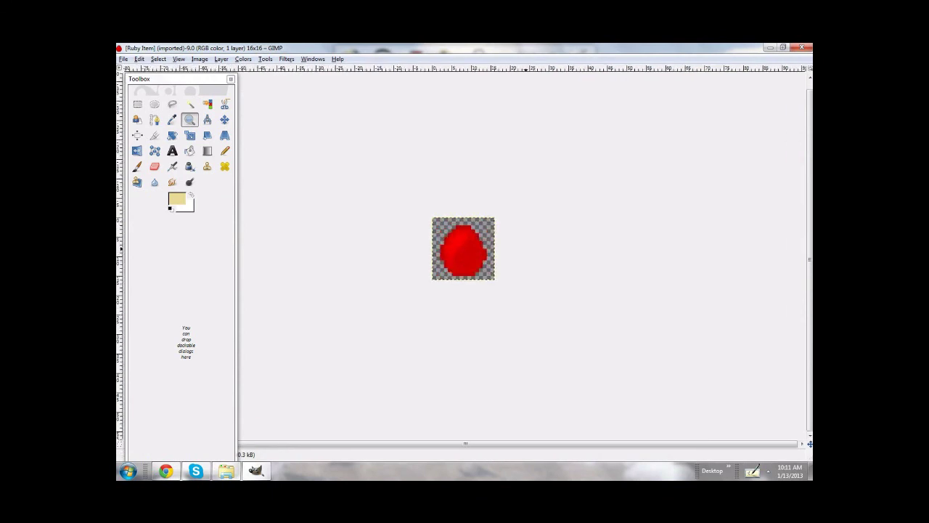
left_click(469, 260)
left_click(469, 260)
left_click(462, 265)
left_click(462, 265)
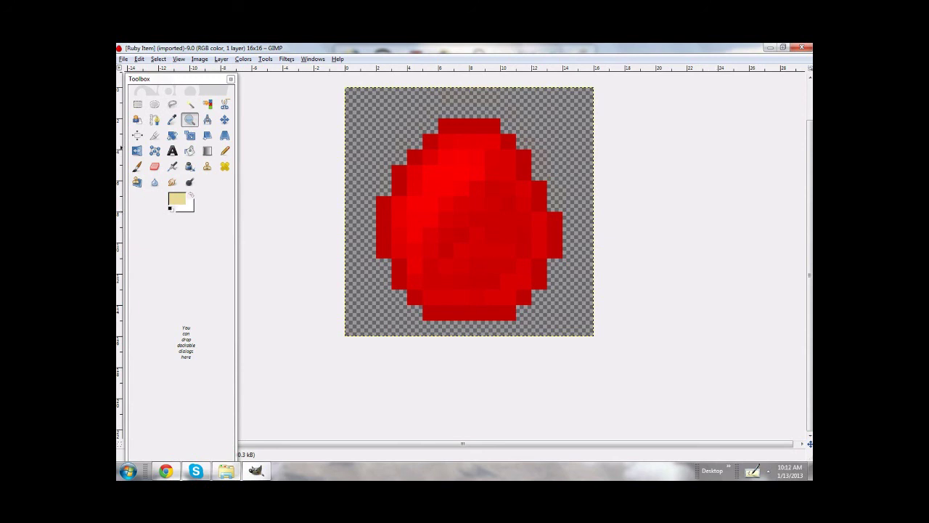
left_click(231, 79)
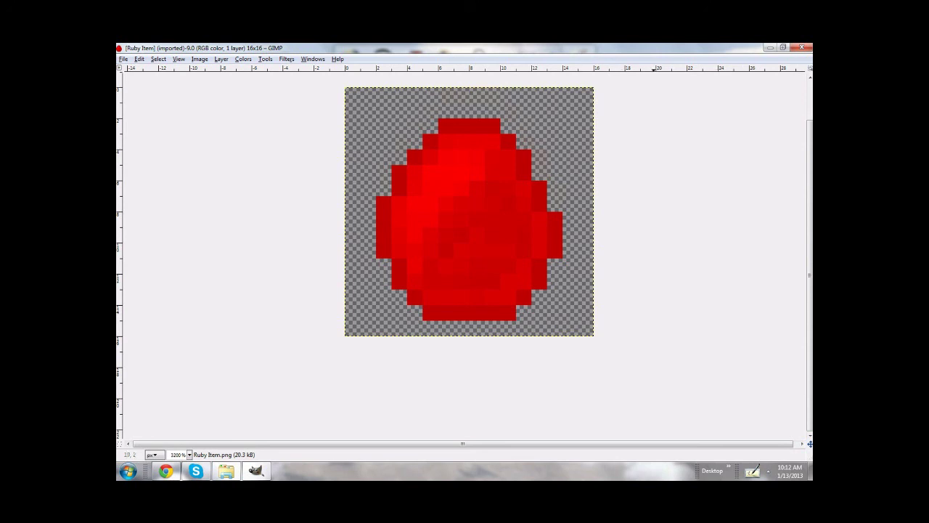
scroll(654, 174, "up", 1)
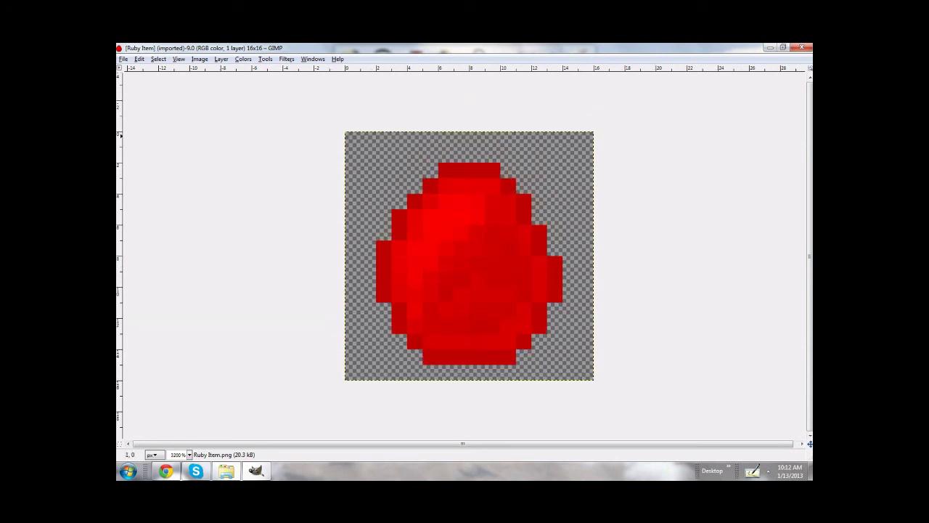